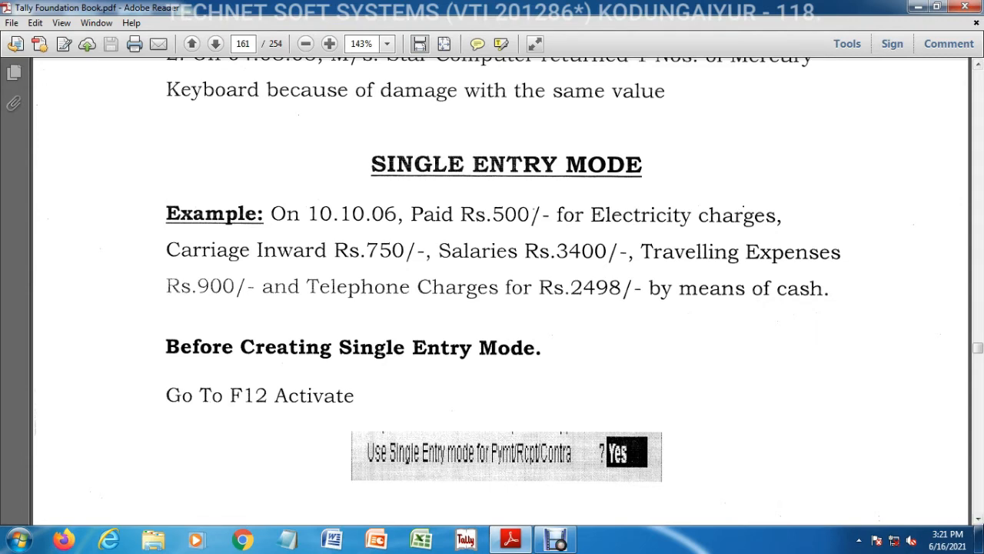
# Review the Single Entry Mode example, its required configuration setting and the sample payment voucher in the Tally book PDF.
pyautogui.click(978, 520)
pyautogui.click(978, 520)
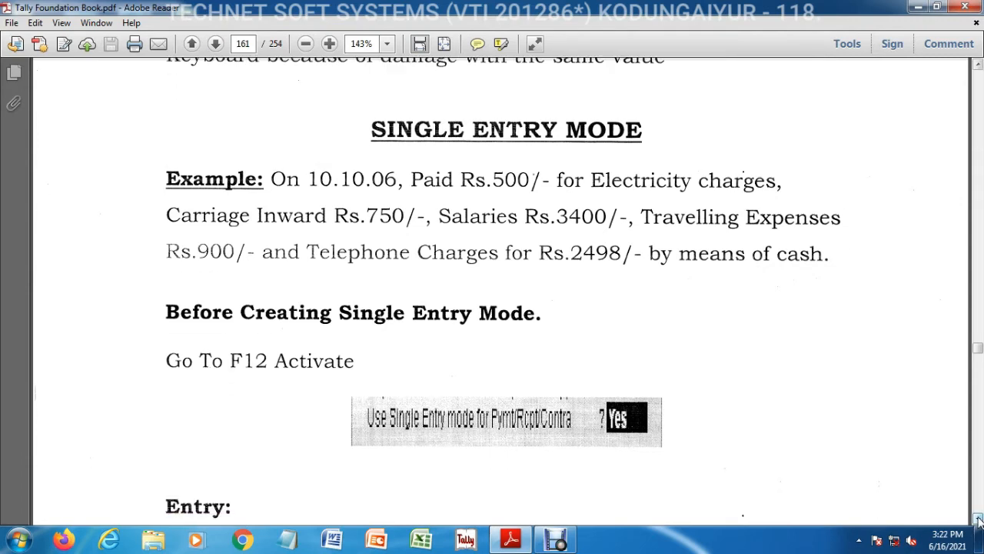
pyautogui.click(978, 519)
pyautogui.click(978, 520)
pyautogui.click(978, 520)
pyautogui.click(978, 519)
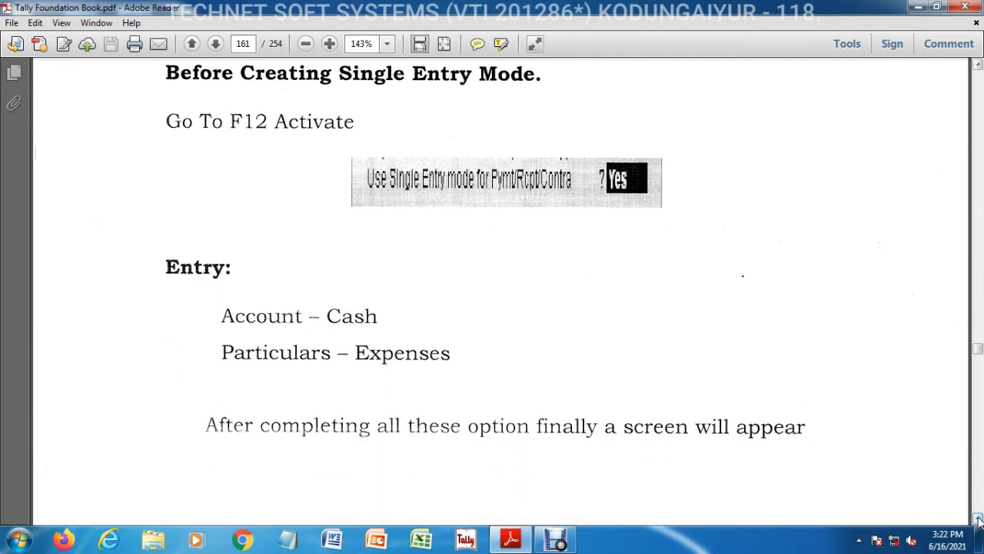
pyautogui.click(977, 520)
pyautogui.click(978, 520)
pyautogui.click(978, 519)
pyautogui.click(978, 520)
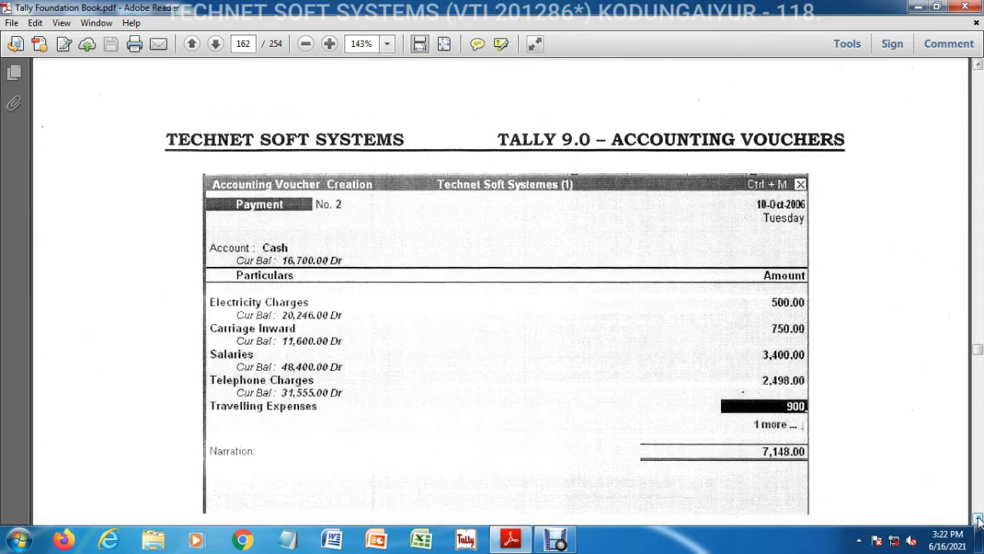
# Switch to Tally 9 and load the company Technet Demo Online from the directory d:\Tally9\Data\C4300.
pyautogui.click(918, 7)
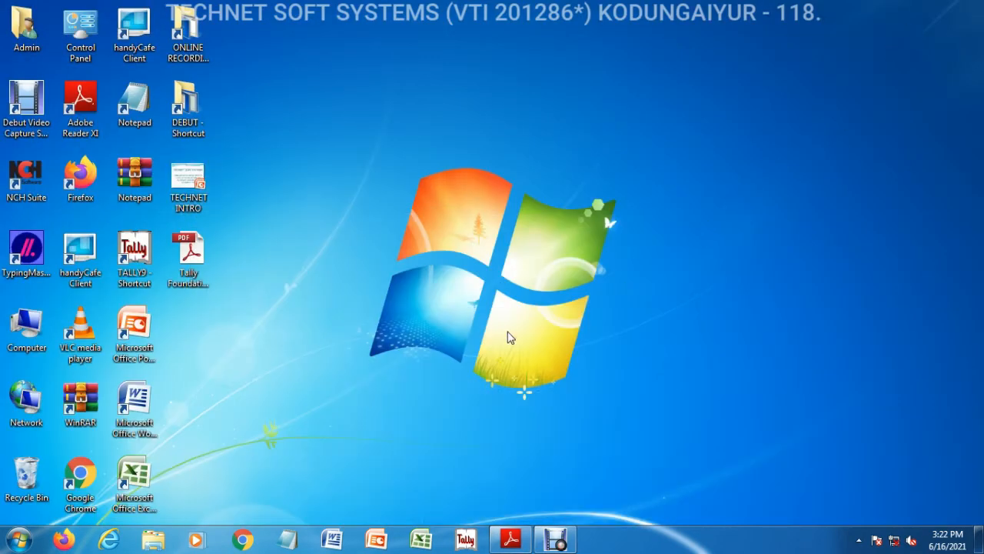
pyautogui.click(465, 539)
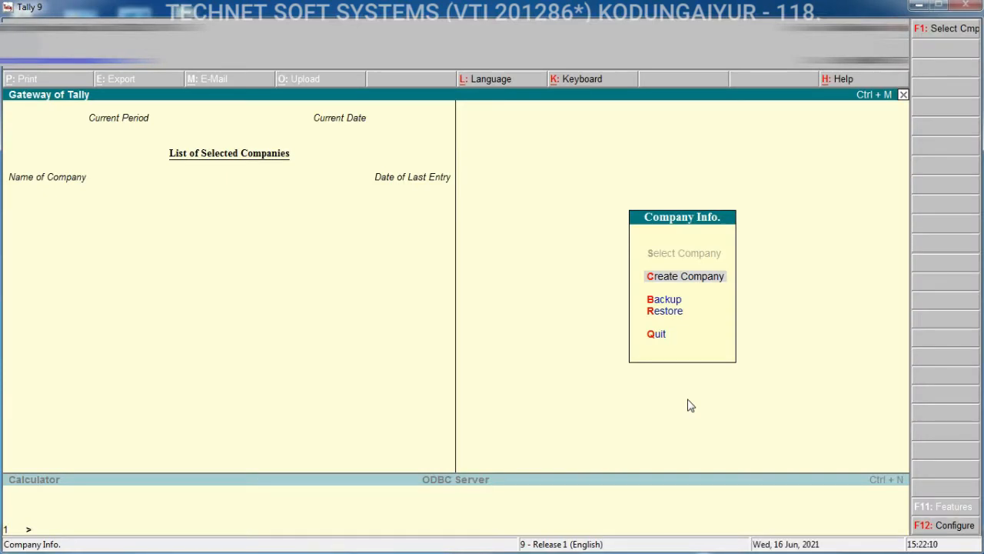
pyautogui.press('F1')
pyautogui.press('BackSpace')
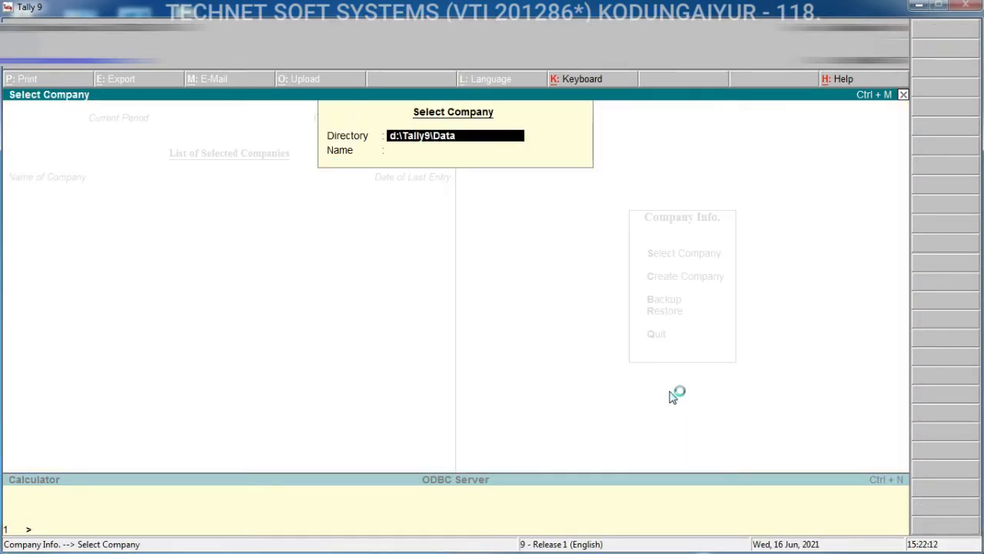
pyautogui.write('C4300')
pyautogui.press('Return')
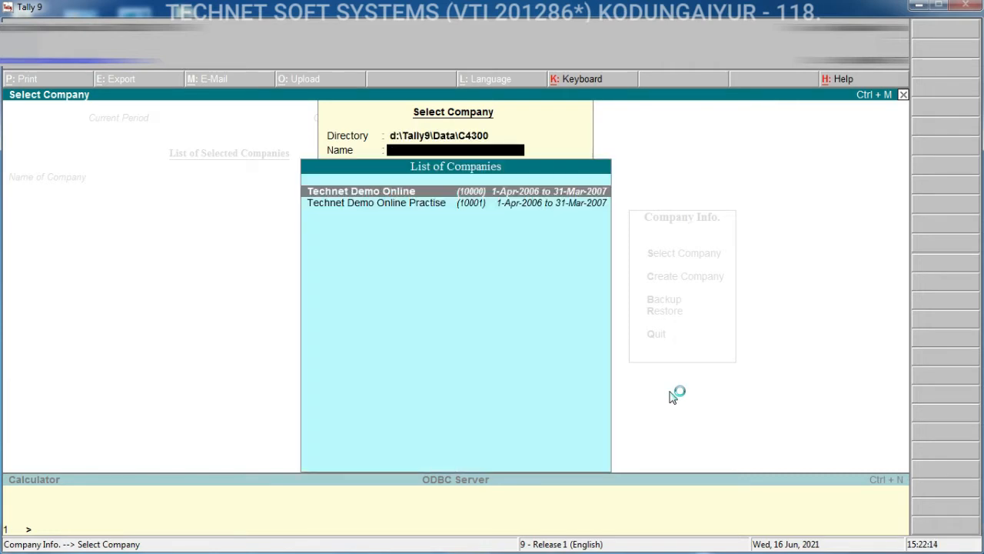
pyautogui.press('Return')
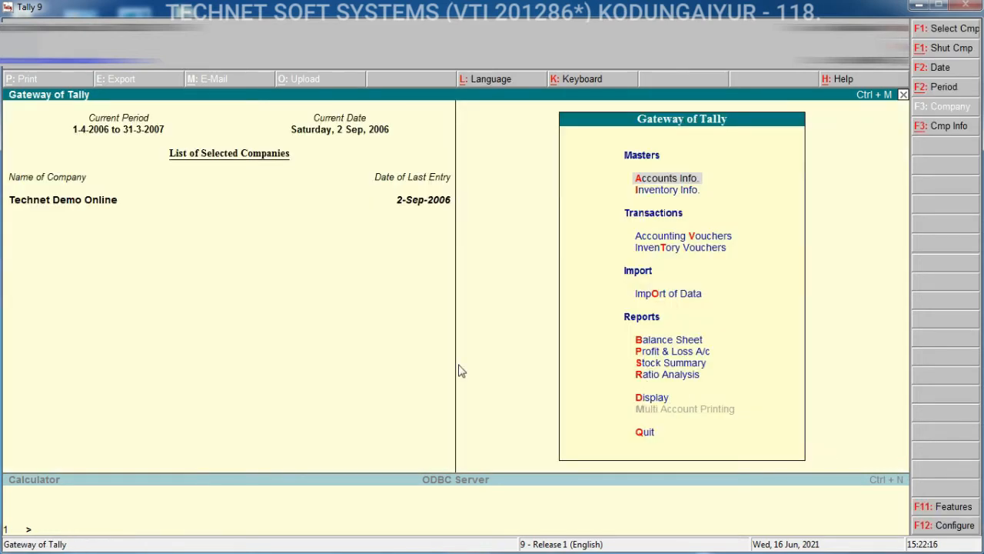
# Start a payment voucher and accept its configuration with single entry mode for payment, receipt and contra set to Yes.
pyautogui.click(698, 237)
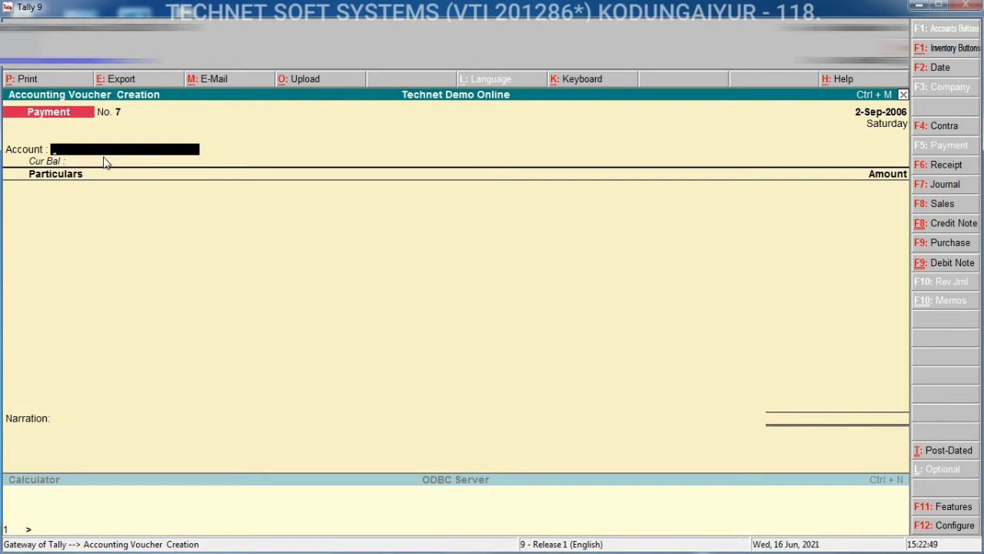
pyautogui.press('F12')
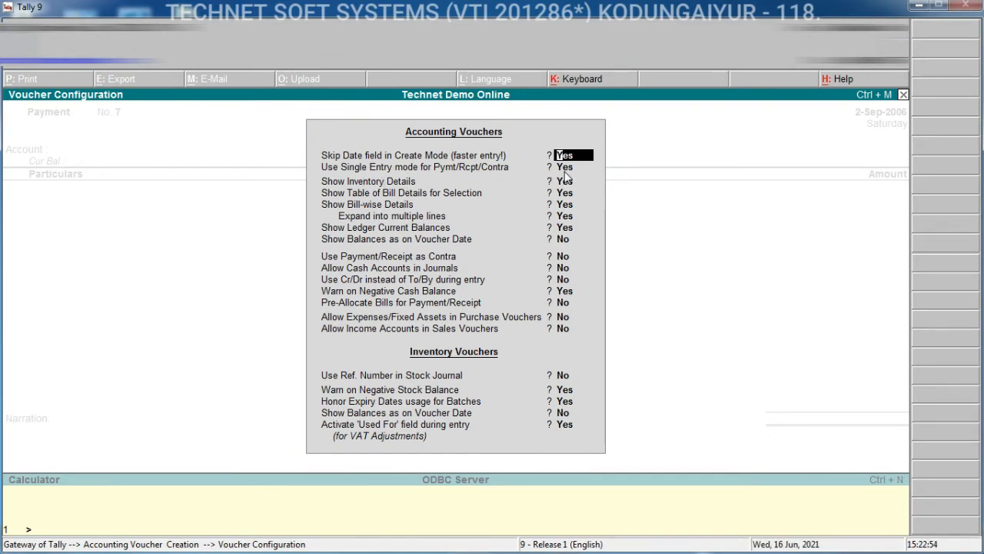
pyautogui.press('Return')
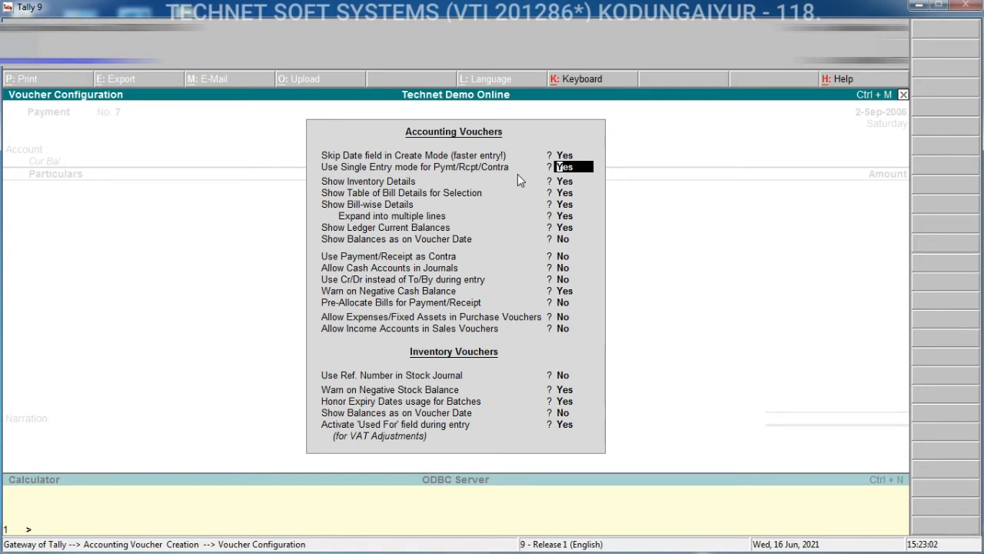
pyautogui.hotkey('ctrl', 'a')
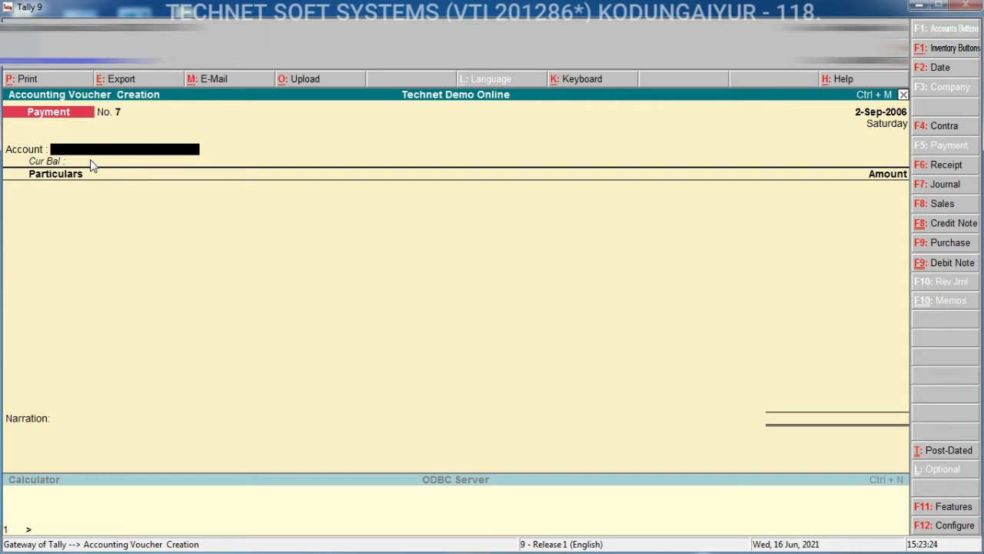
# Choose Cash as the payment voucher's account and enter Electricity Charges of 500 as the first particular.
pyautogui.press('space')
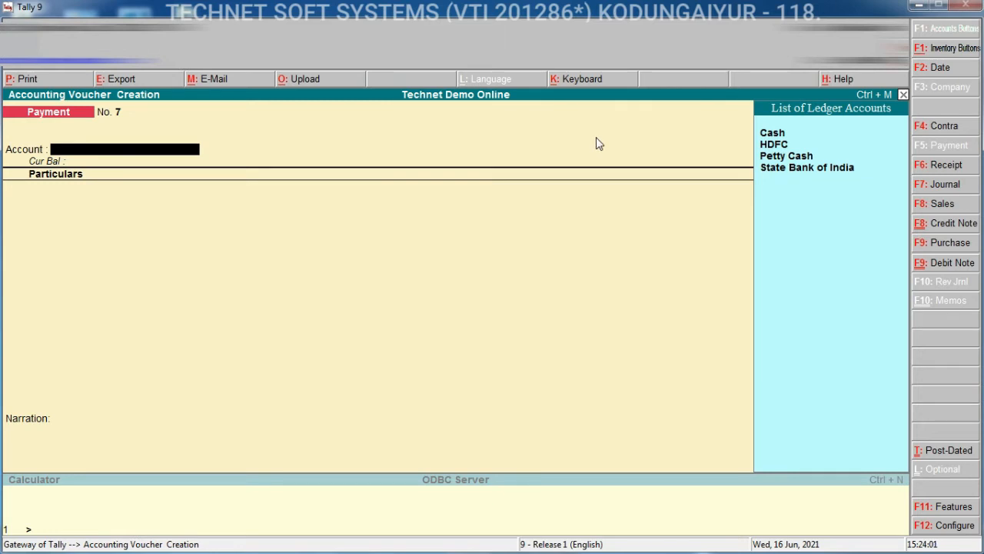
pyautogui.write('C')
pyautogui.press('Return')
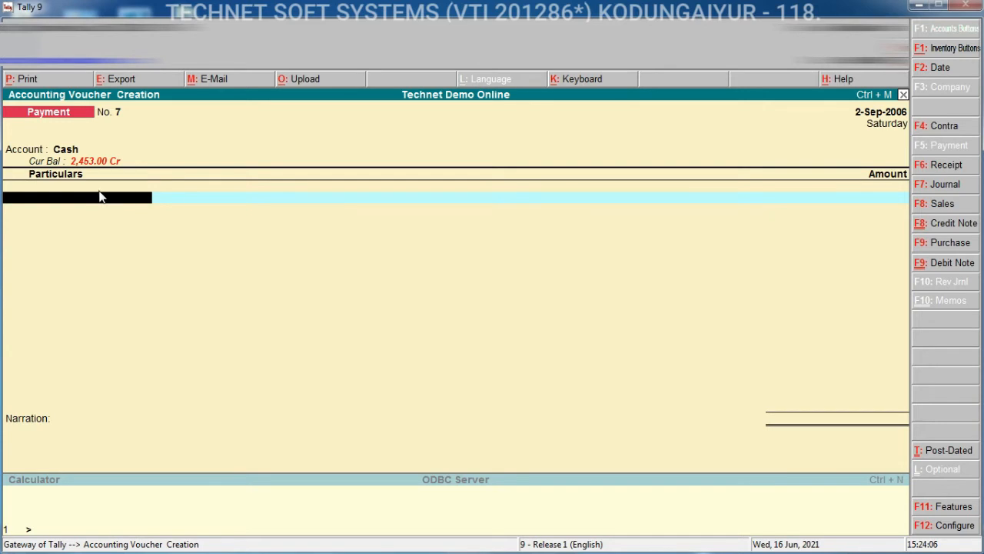
pyautogui.write('E')
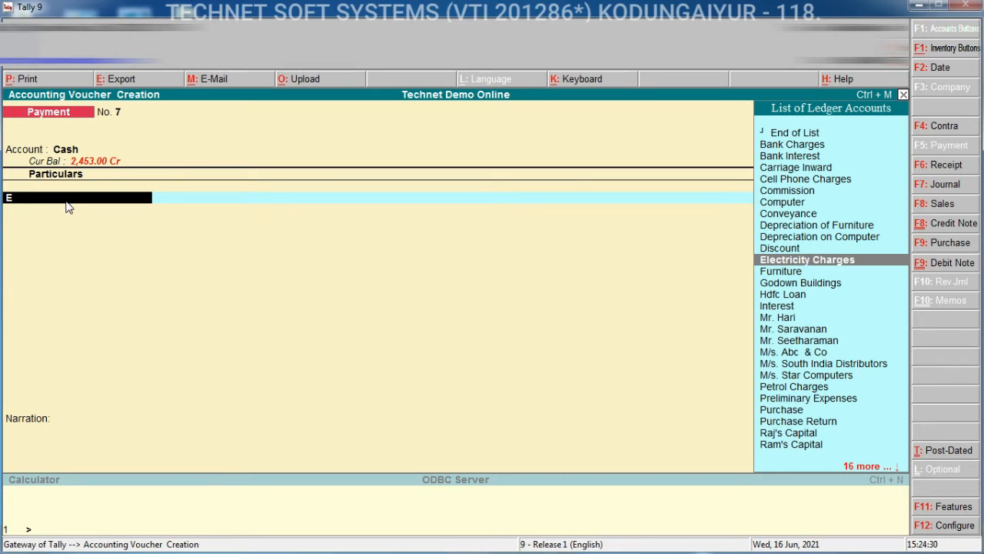
pyautogui.press('Return')
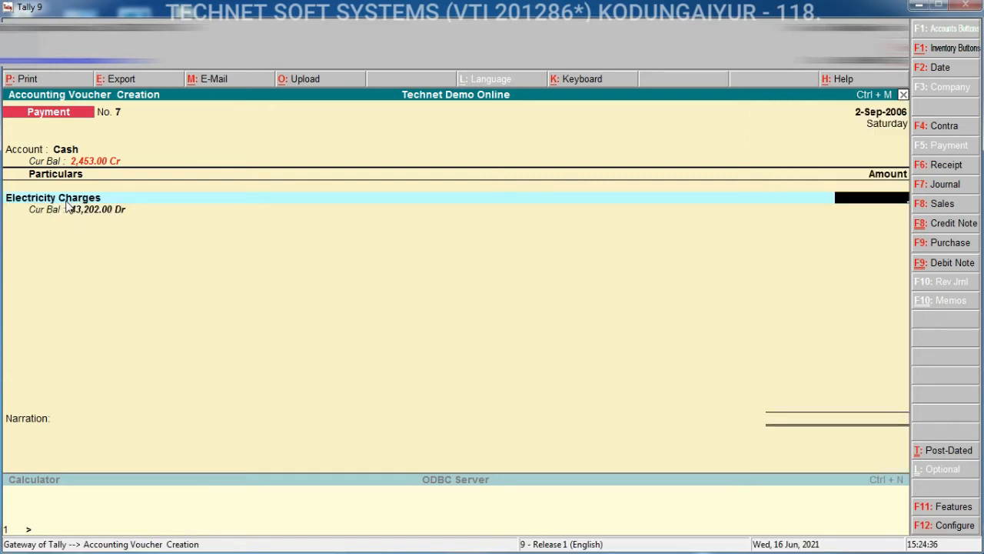
pyautogui.write('500')
pyautogui.press('Return')
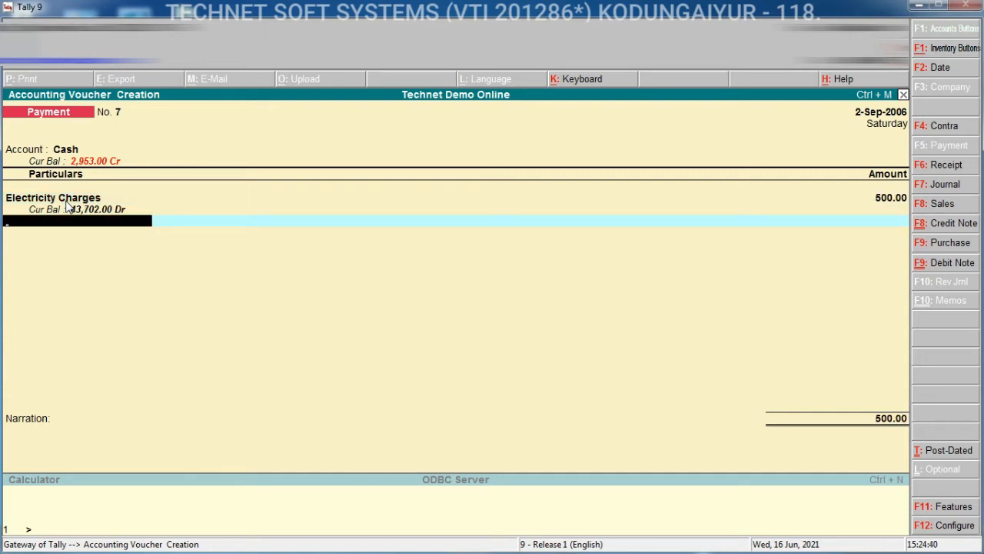
# Add Carriage Inward with an amount of 750 to the payment voucher's particulars.
pyautogui.write('C')
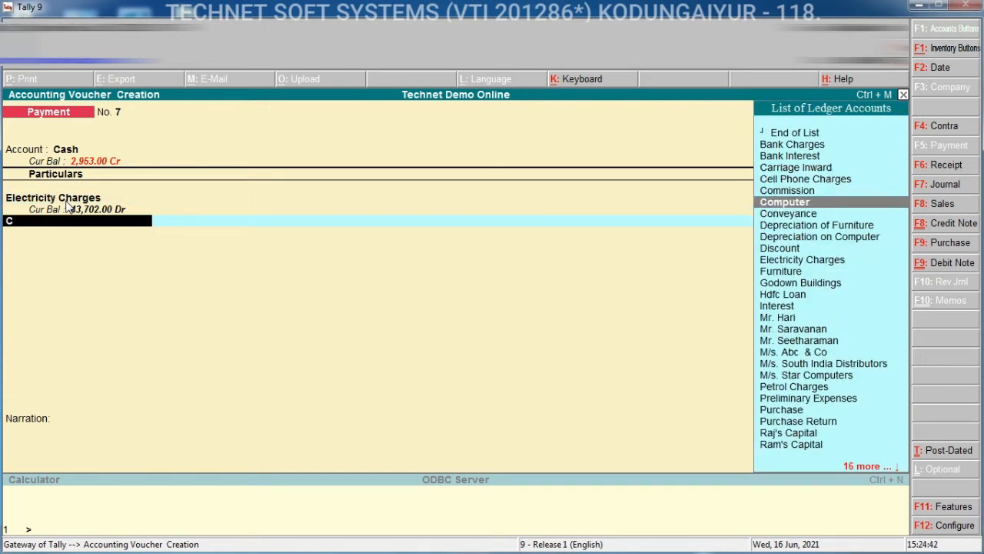
pyautogui.press('Return')
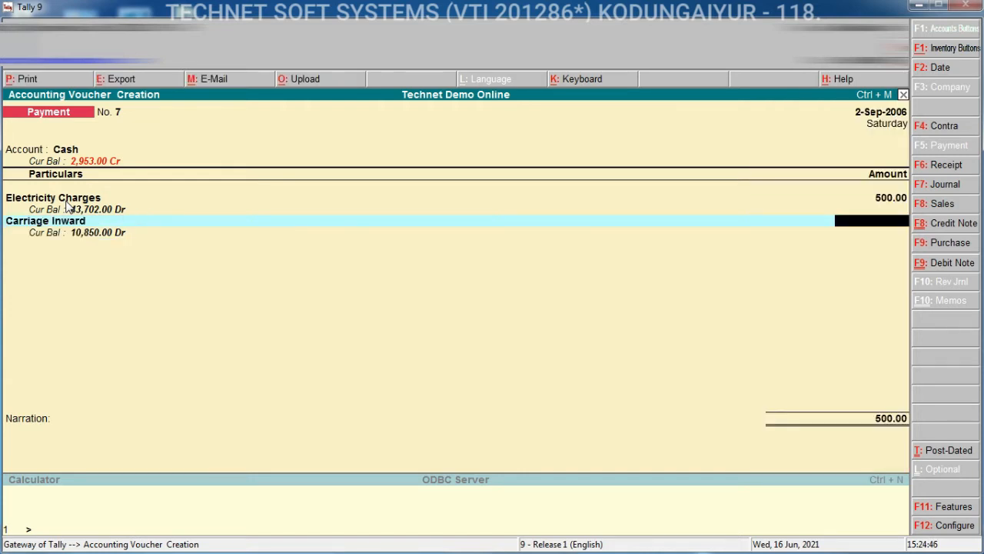
pyautogui.write('750')
pyautogui.press('Return')
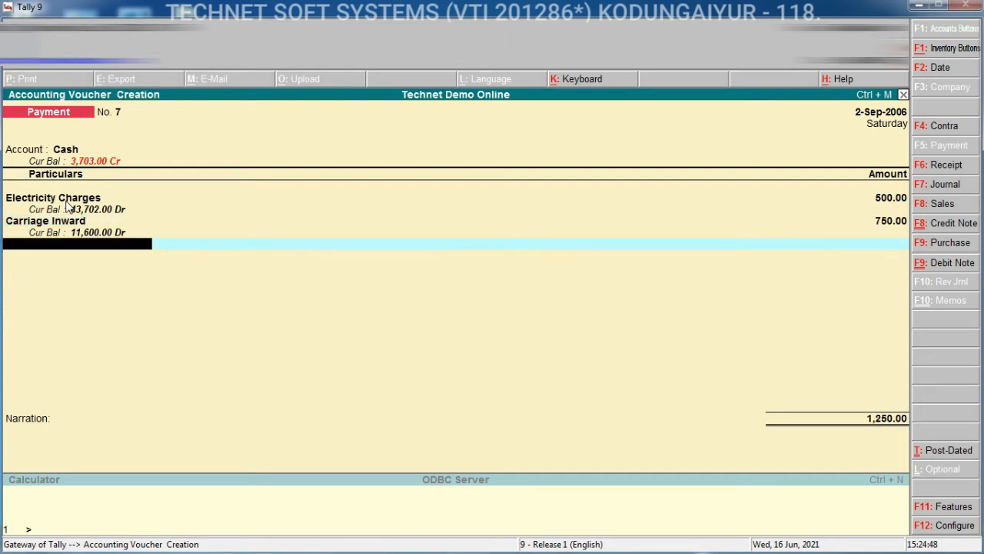
# Add Salaries with an amount of 3400 to the payment voucher's particulars.
pyautogui.write('SAL')
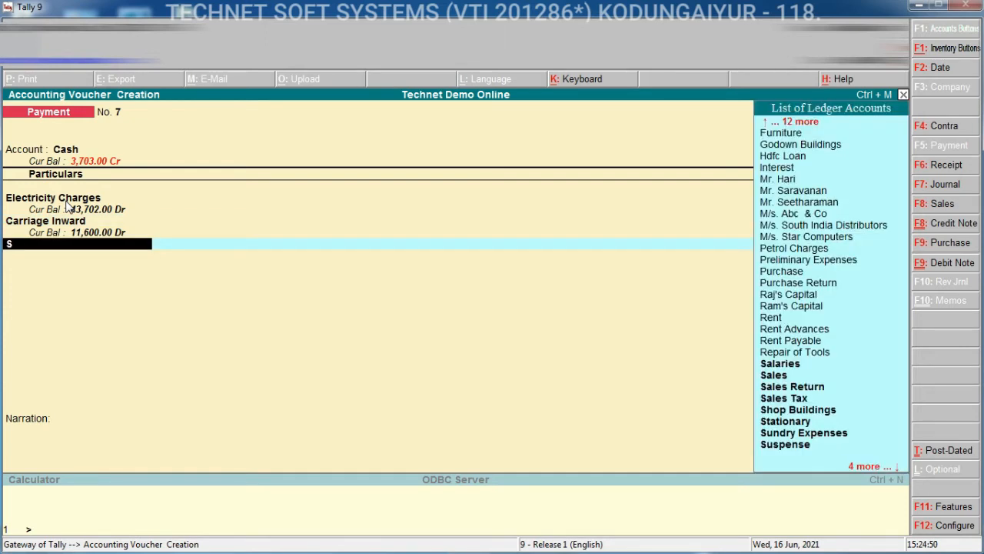
pyautogui.press('Up')
pyautogui.press('Up')
pyautogui.press('Up')
pyautogui.press('Up')
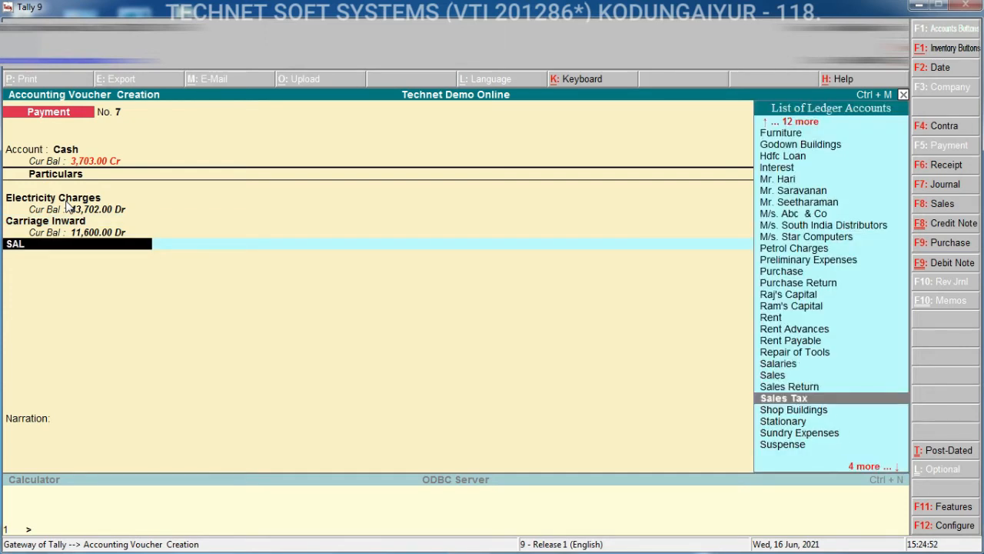
pyautogui.press('Return')
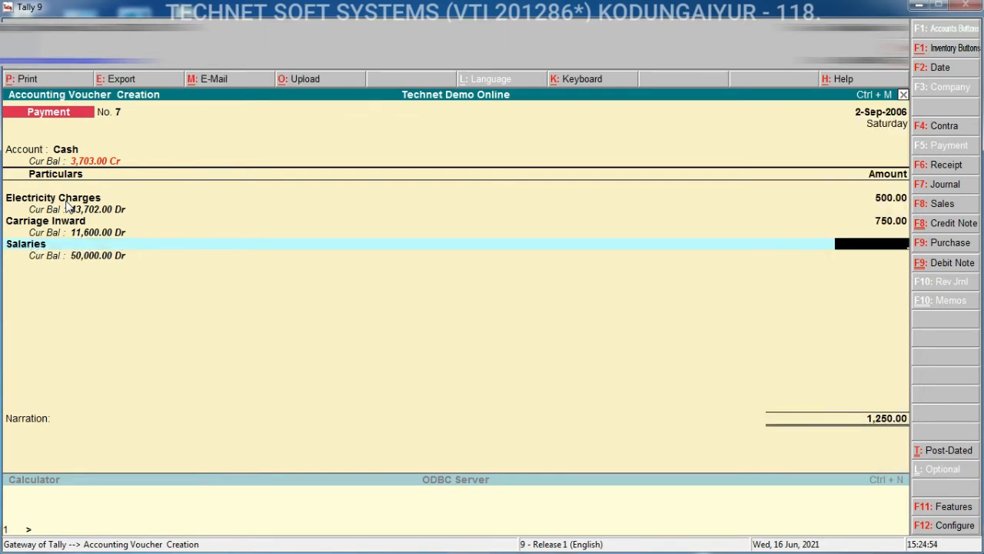
pyautogui.write('3400')
pyautogui.press('Return')
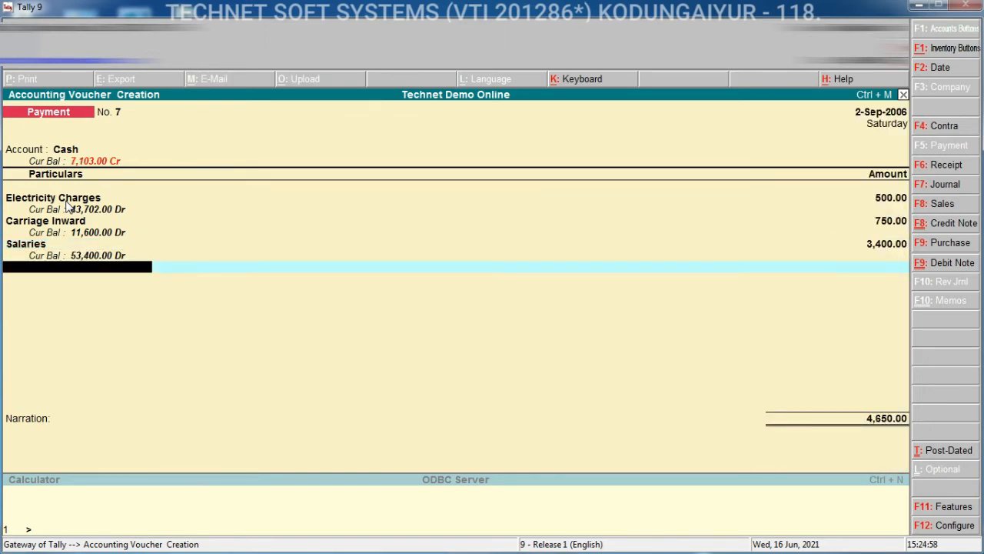
# Add Telephone Charges with an amount of 2,498 to the payment voucher's particulars.
pyautogui.write('T')
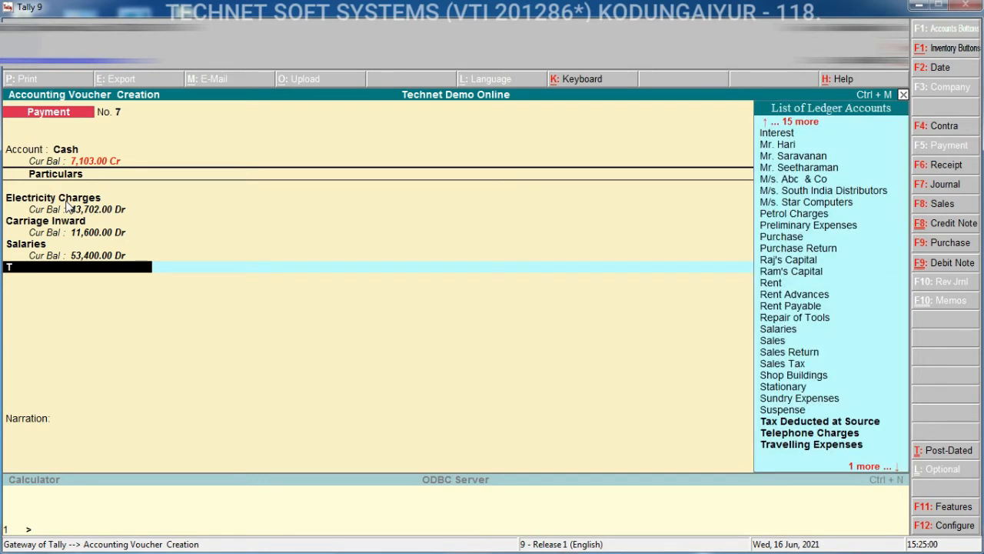
pyautogui.press('Up')
pyautogui.press('Up')
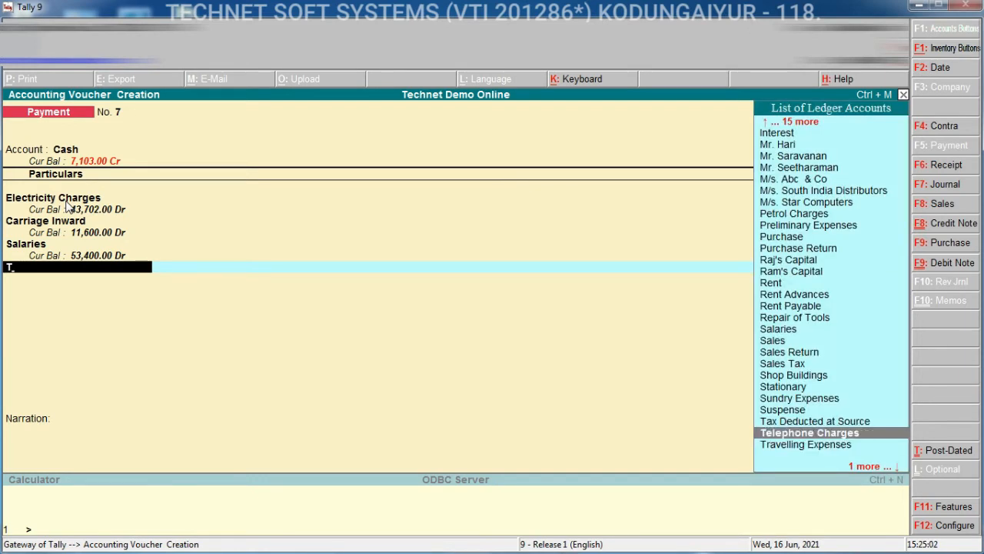
pyautogui.press('Return')
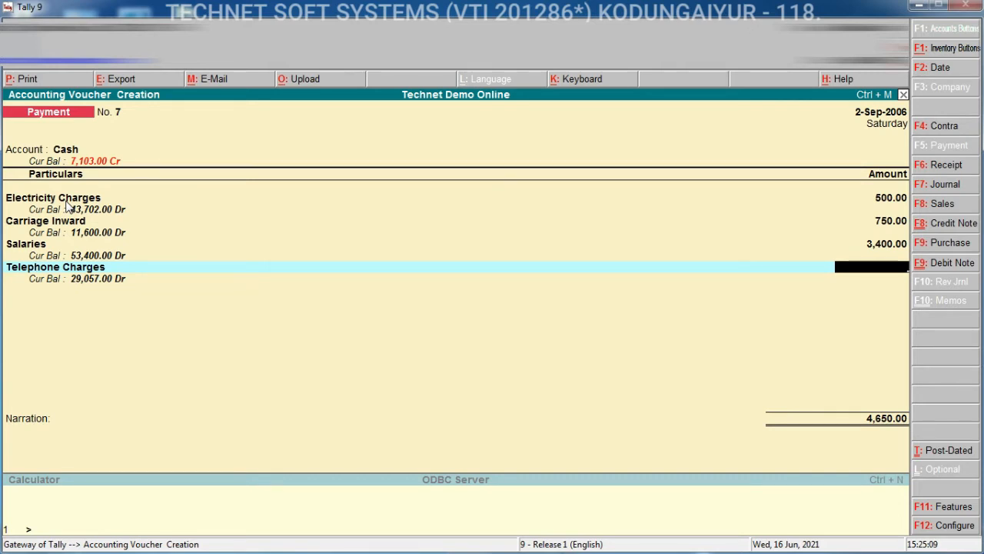
pyautogui.write('2,4')
pyautogui.write('98')
pyautogui.press('Return')
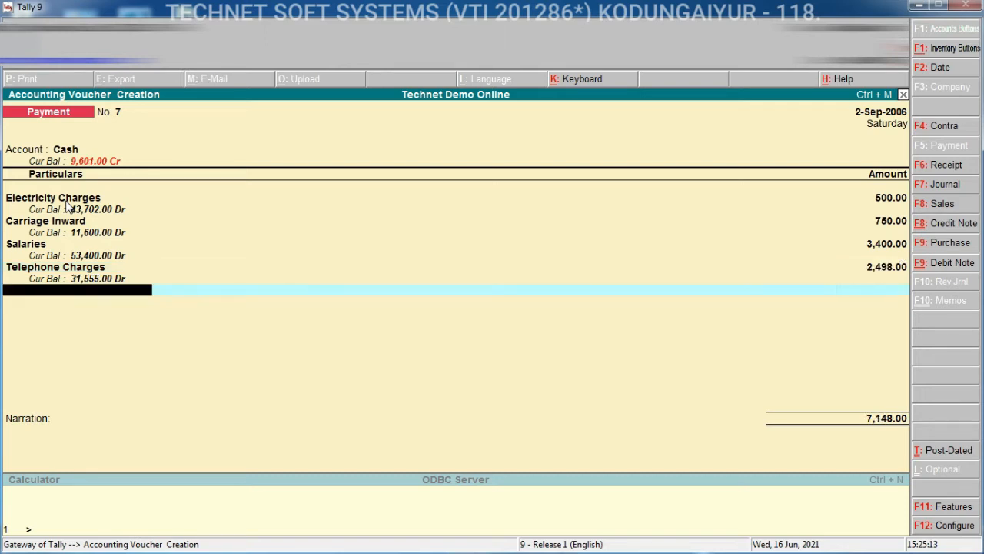
pyautogui.write('TE')
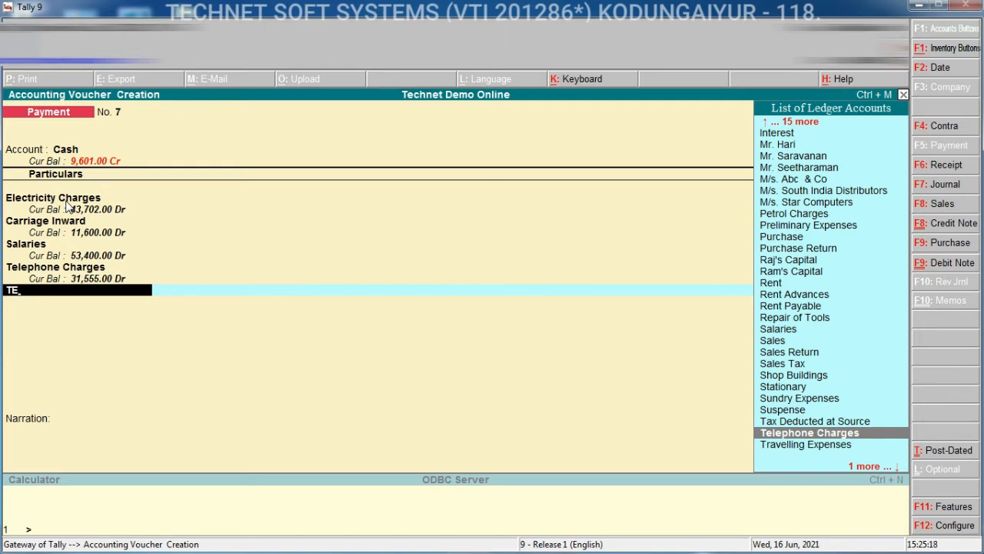
pyautogui.press('BackSpace')
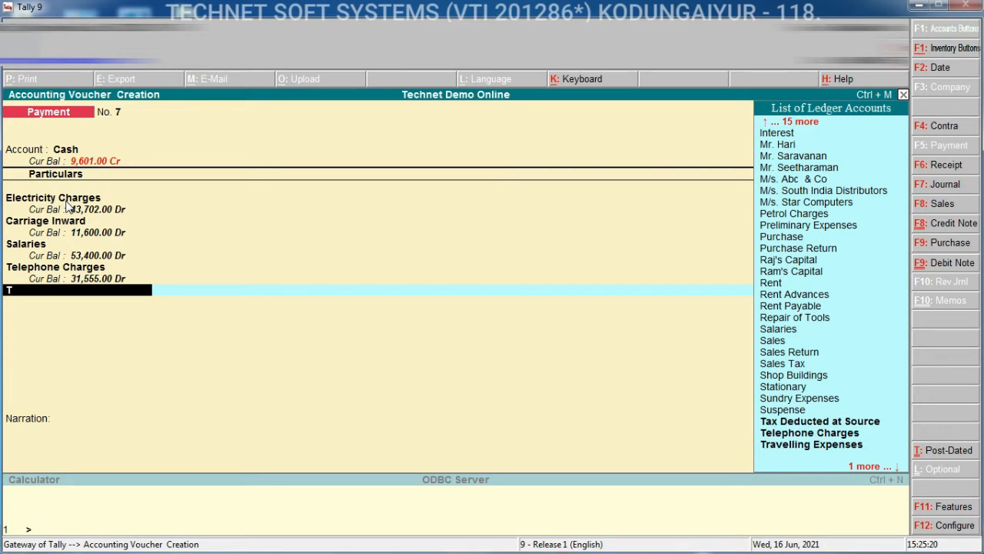
pyautogui.press('BackSpace')
pyautogui.press('BackSpace')
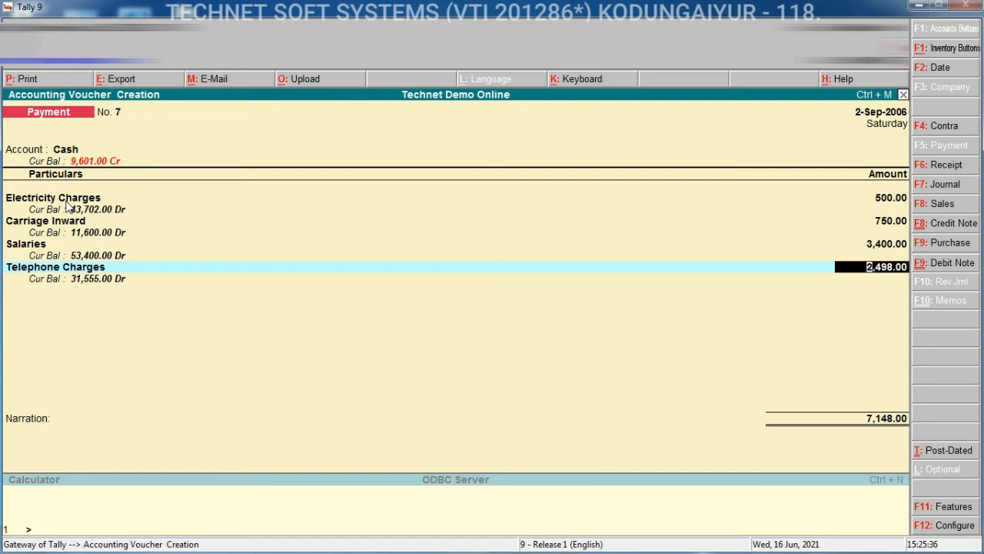
pyautogui.press('Return')
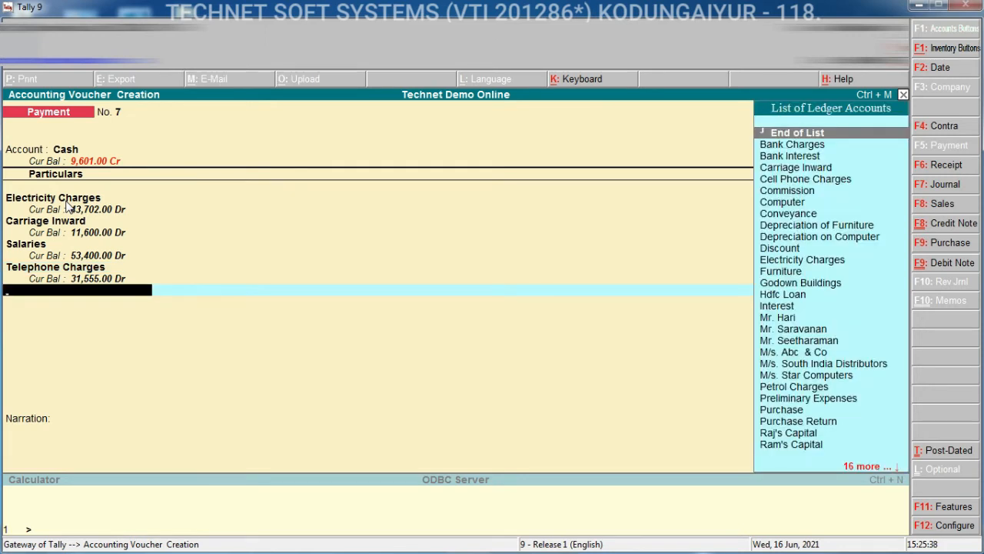
# Add Travelling Expenses with an amount of 900 to the payment voucher's particulars.
pyautogui.write('T')
pyautogui.press('Down')
pyautogui.press('Down')
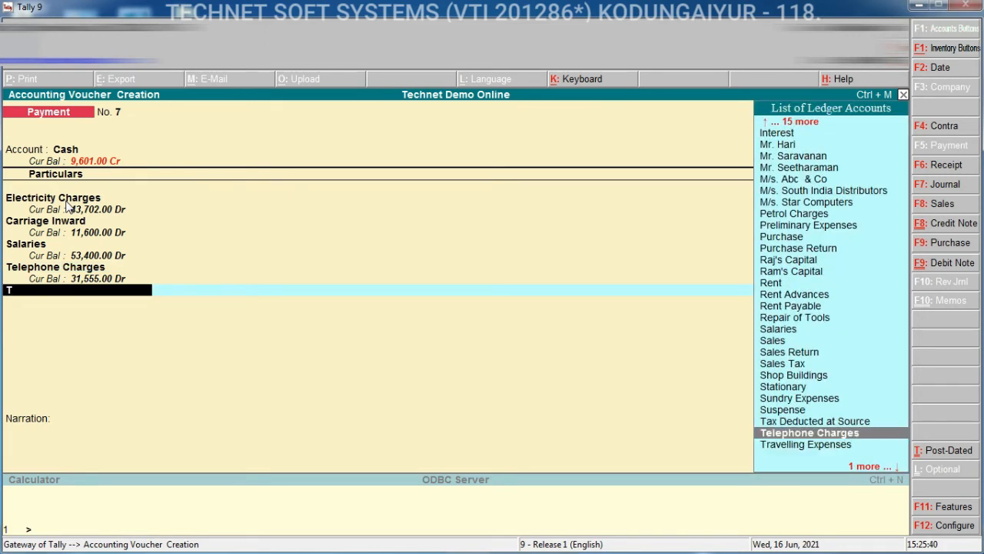
pyautogui.press('Return')
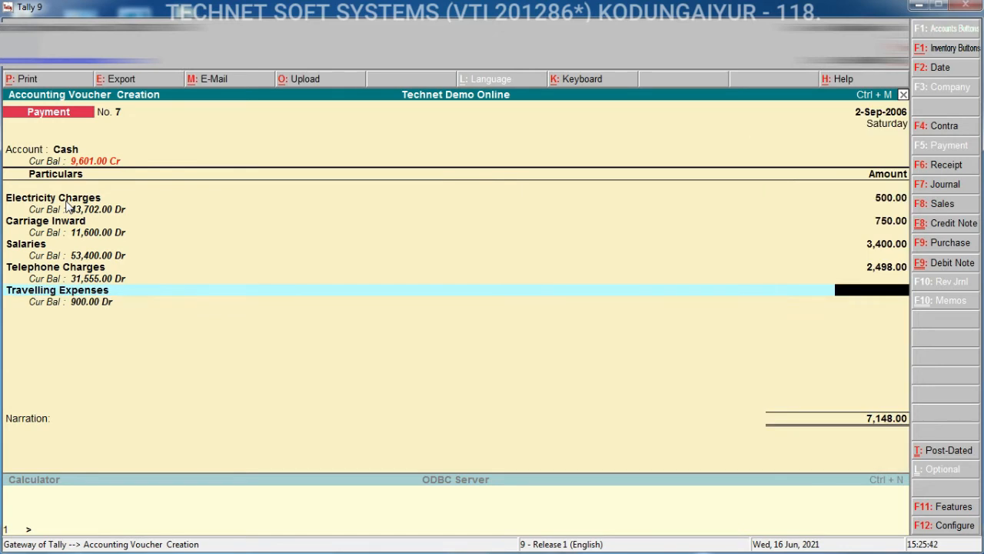
pyautogui.write('900')
pyautogui.press('Return')
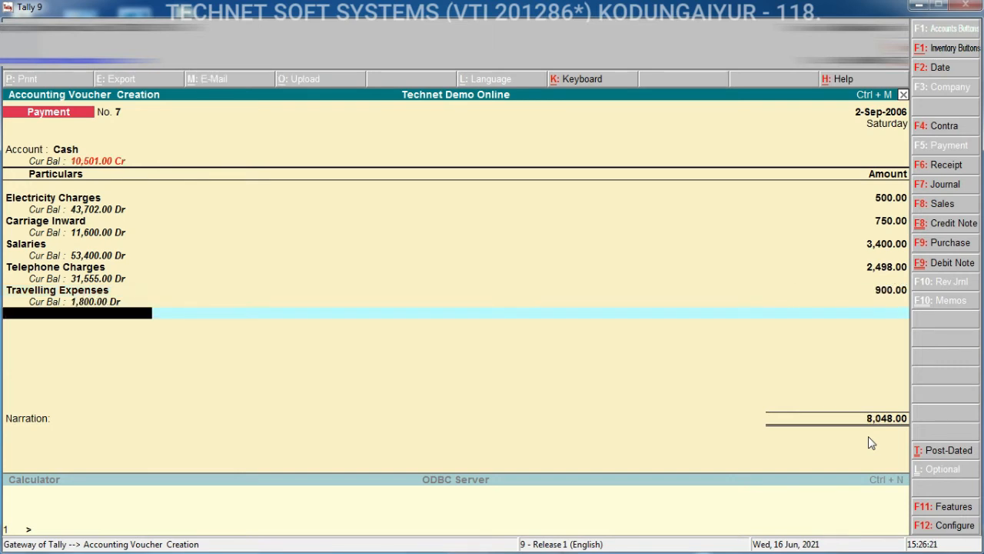
# Save the cash payment voucher without a narration and set the new payment voucher's date to 10-11-2006.
pyautogui.press('Return')
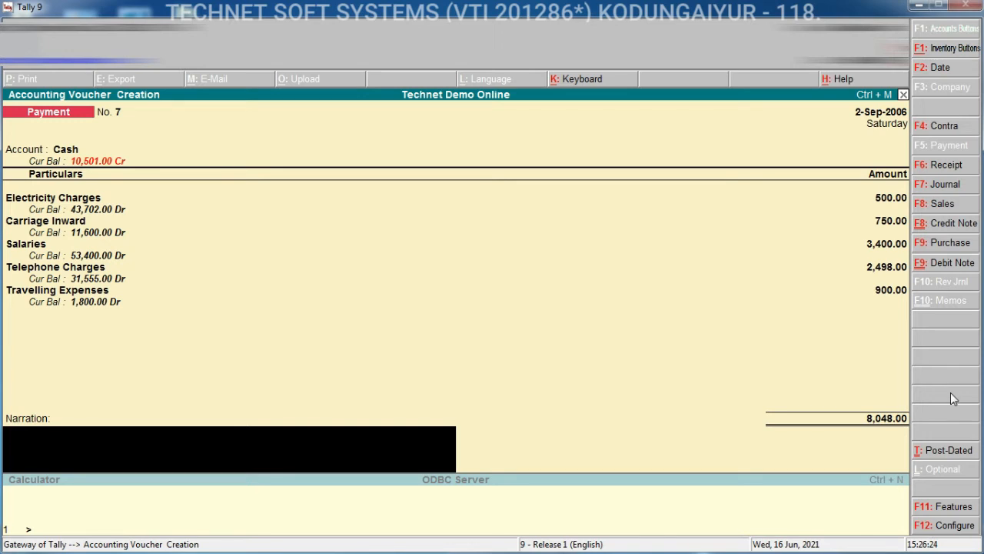
pyautogui.press('Return')
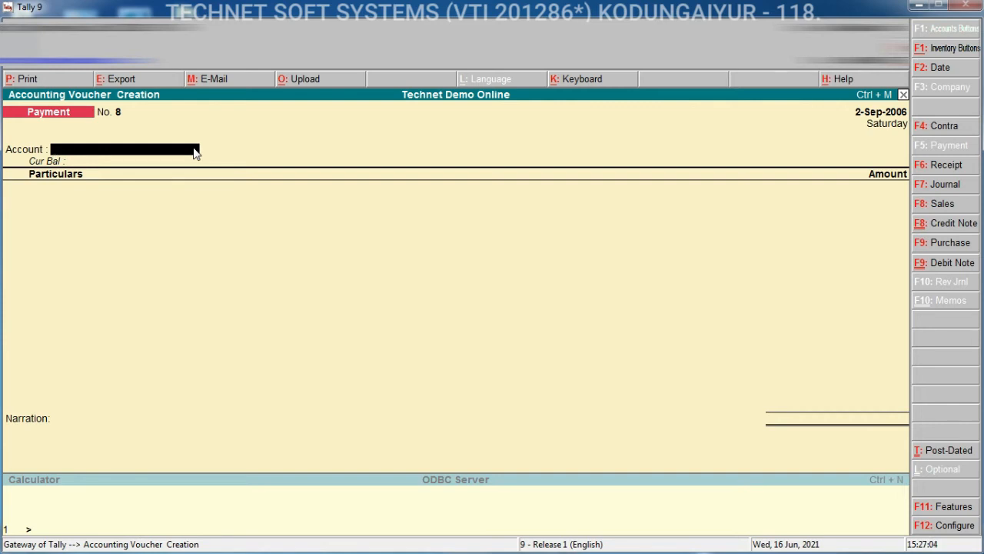
pyautogui.press('F2')
pyautogui.write('10-11')
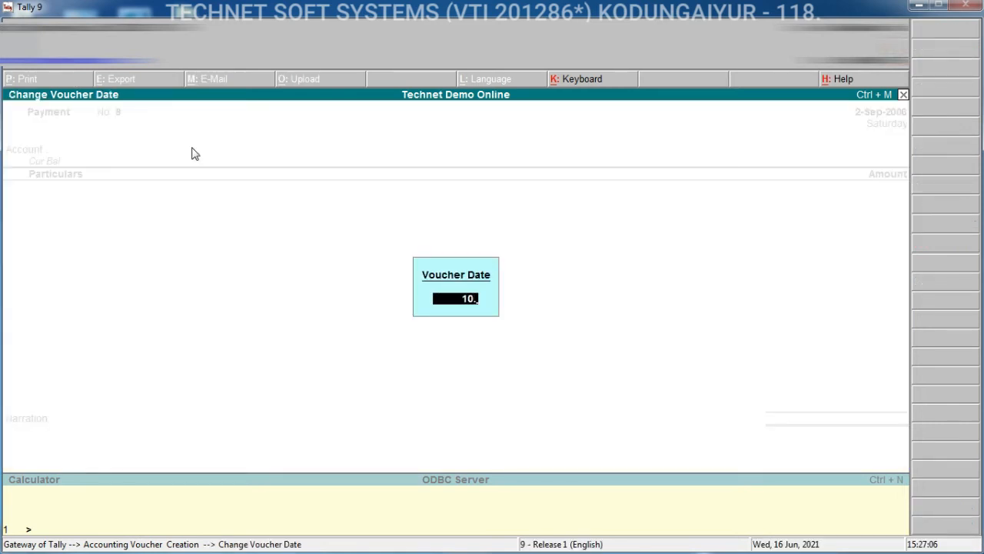
pyautogui.press('Return')
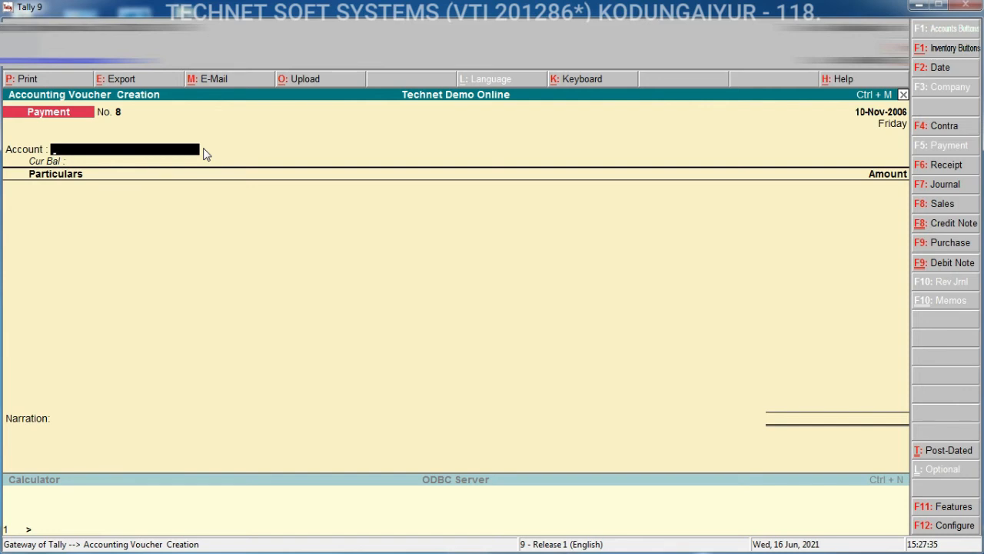
# Create an ICICI ledger under Bank Accounts from within the voucher and use it as the paying account.
pyautogui.press('space')
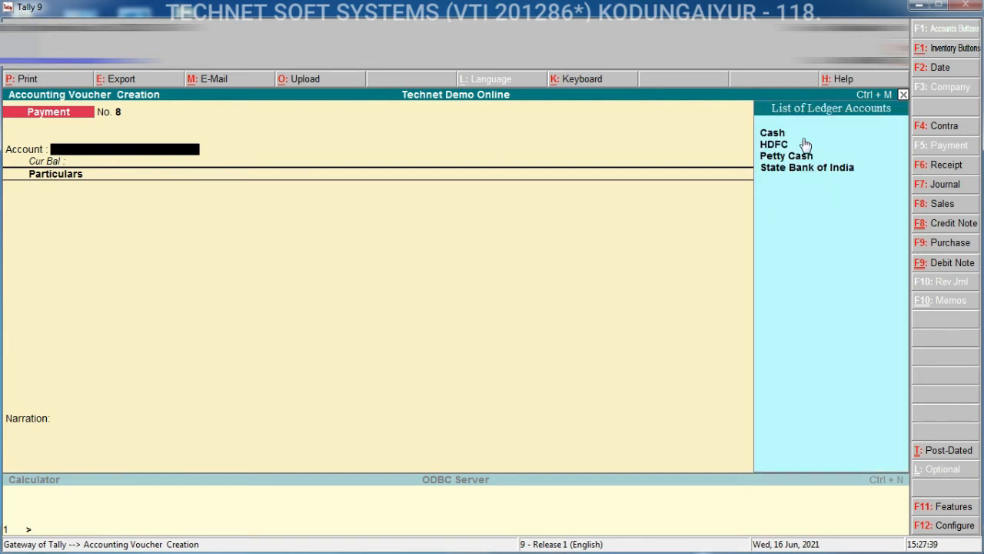
pyautogui.hotkey('alt', 'c')
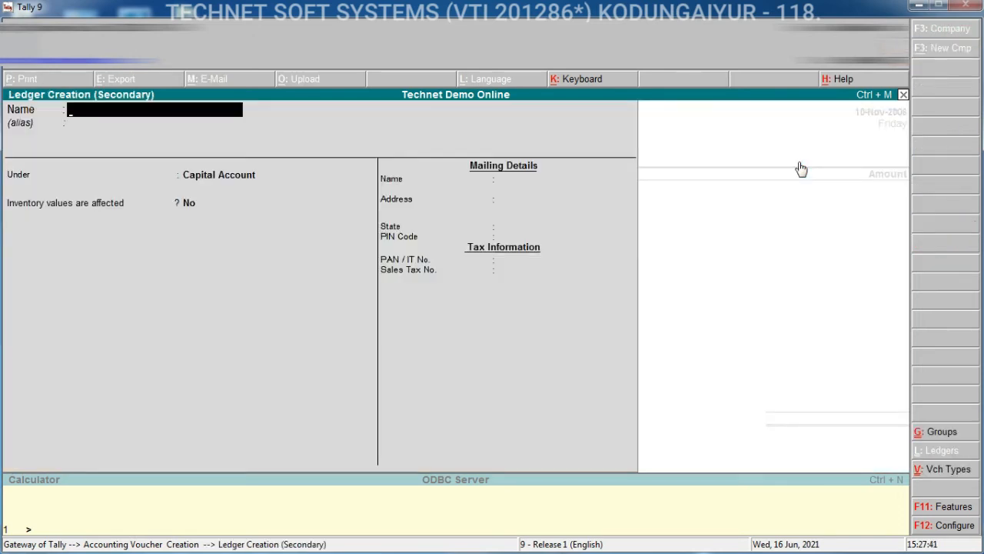
pyautogui.write('ICIC')
pyautogui.press('Return')
pyautogui.press('Return')
pyautogui.write('Bu')
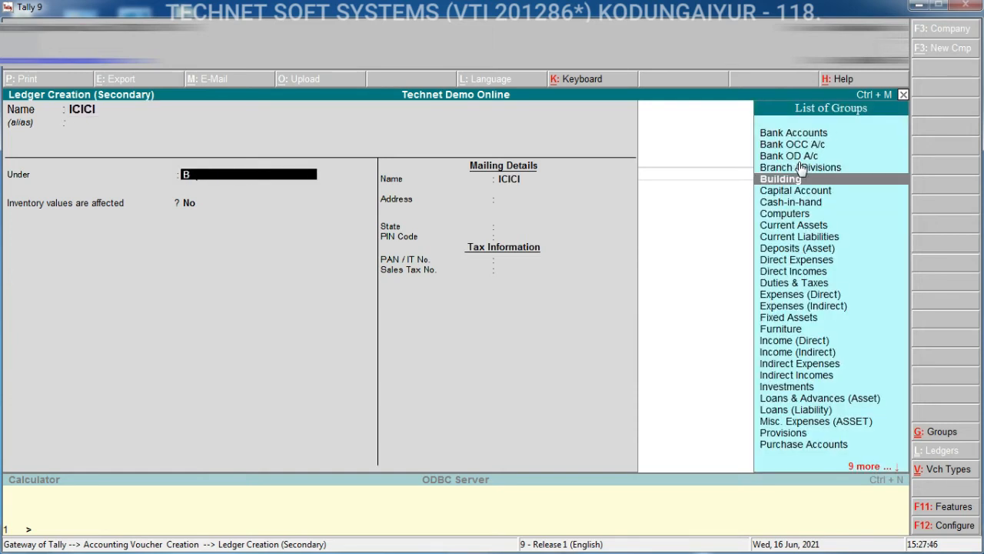
pyautogui.press('Up')
pyautogui.press('Up')
pyautogui.press('Up')
pyautogui.press('Up')
pyautogui.press('Return')
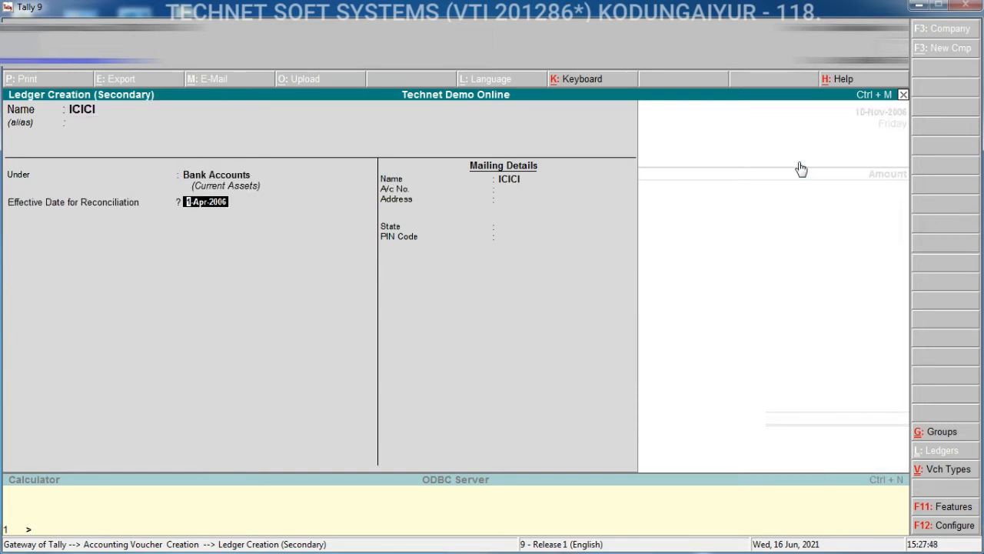
pyautogui.hotkey('ctrl', 'a')
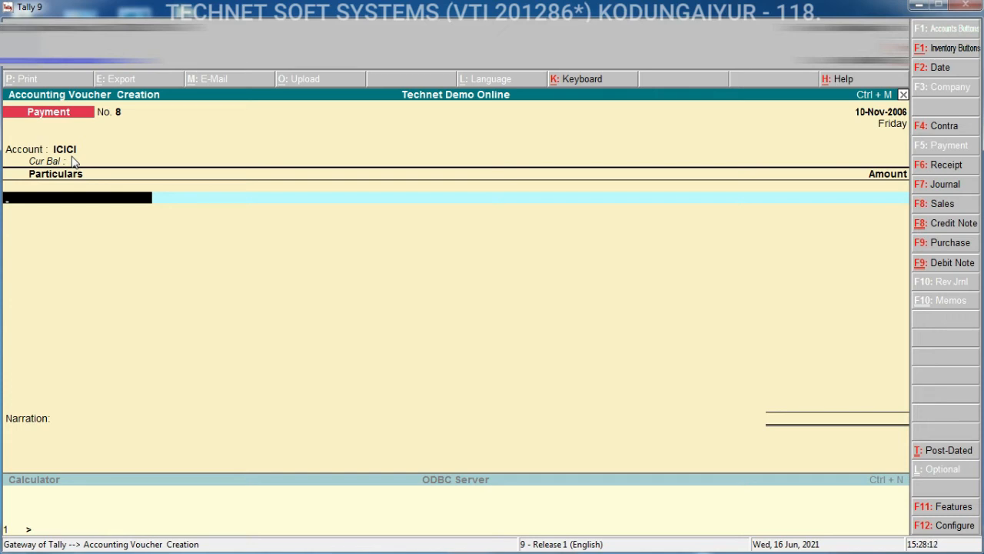
# Add Electricity Charges with an amount of 250 to the ICICI payment voucher's particulars.
pyautogui.write('EL')
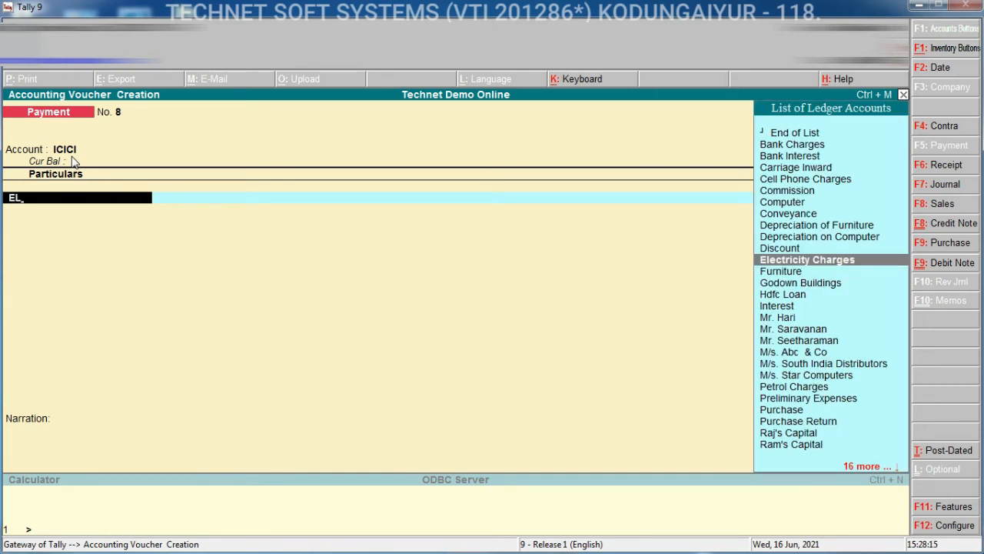
pyautogui.press('Return')
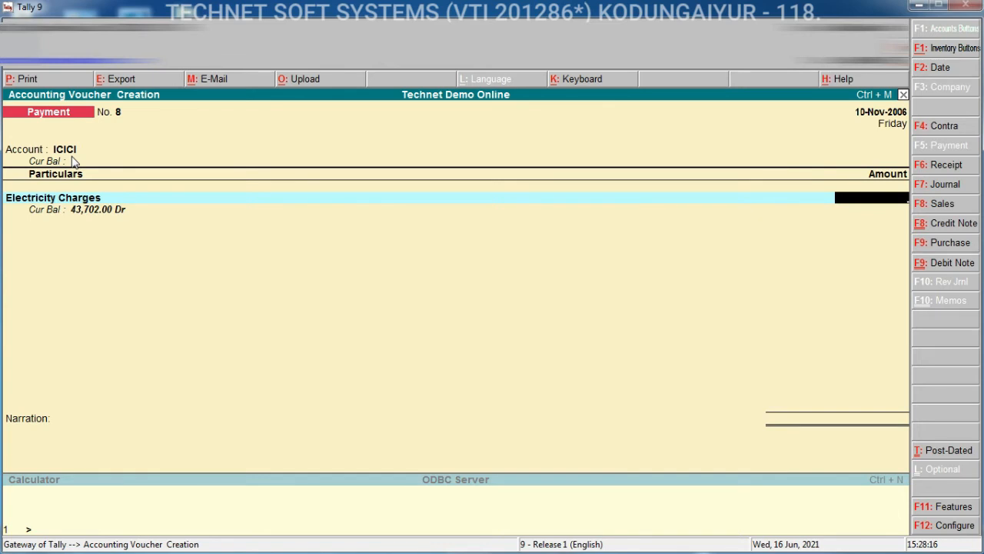
pyautogui.write('250')
pyautogui.press('Return')
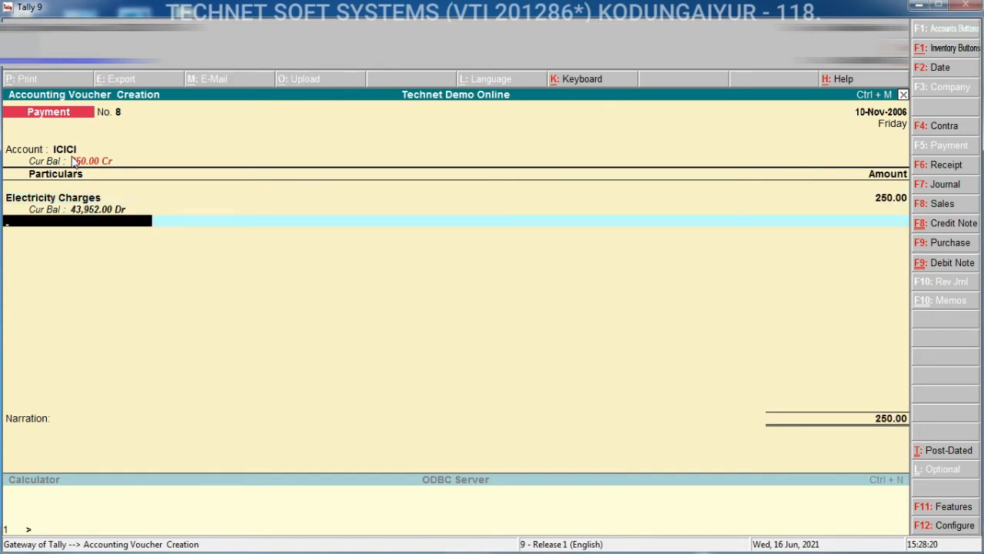
# Add Carriage Inward with an amount of 350 to the ICICI payment voucher's particulars.
pyautogui.write('C')
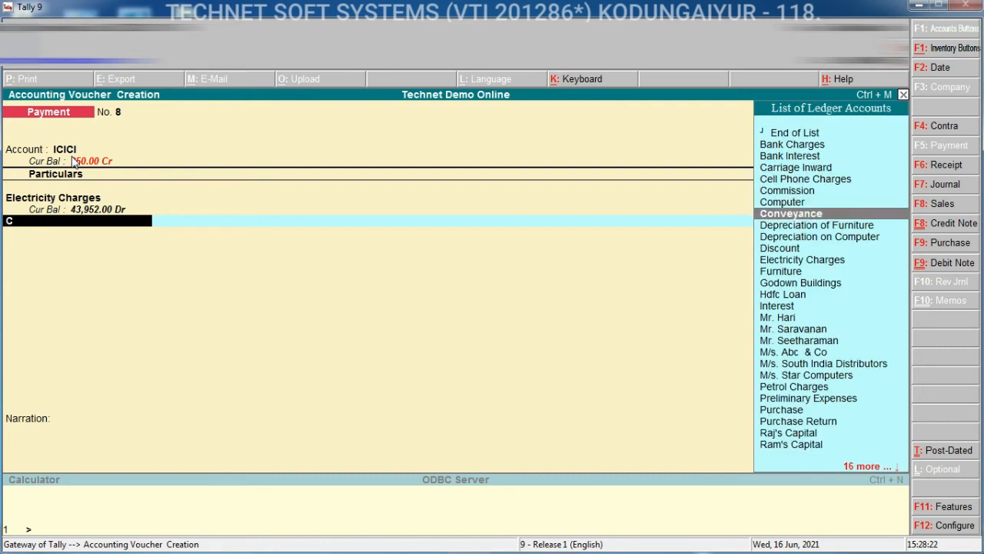
pyautogui.press('Up')
pyautogui.press('Return')
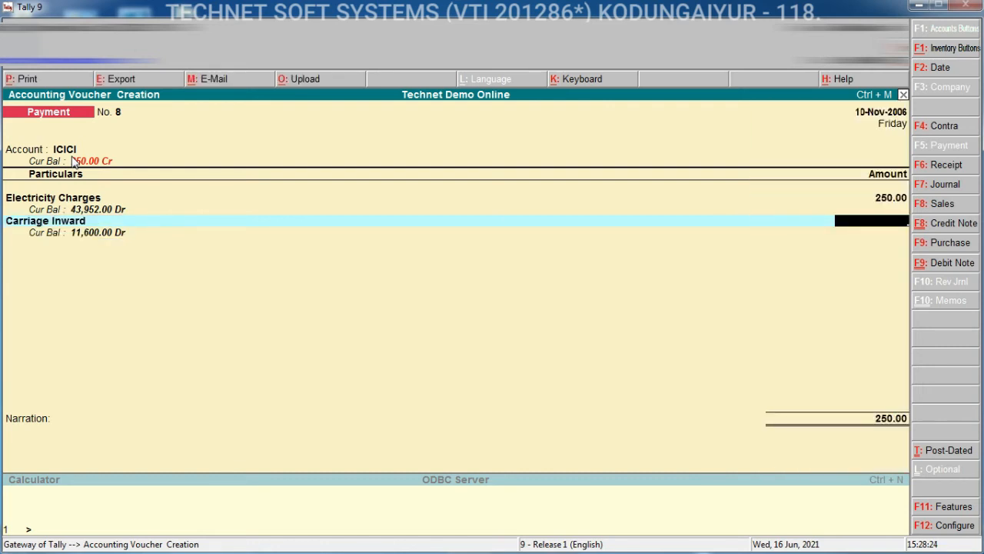
pyautogui.write('350')
pyautogui.press('Return')
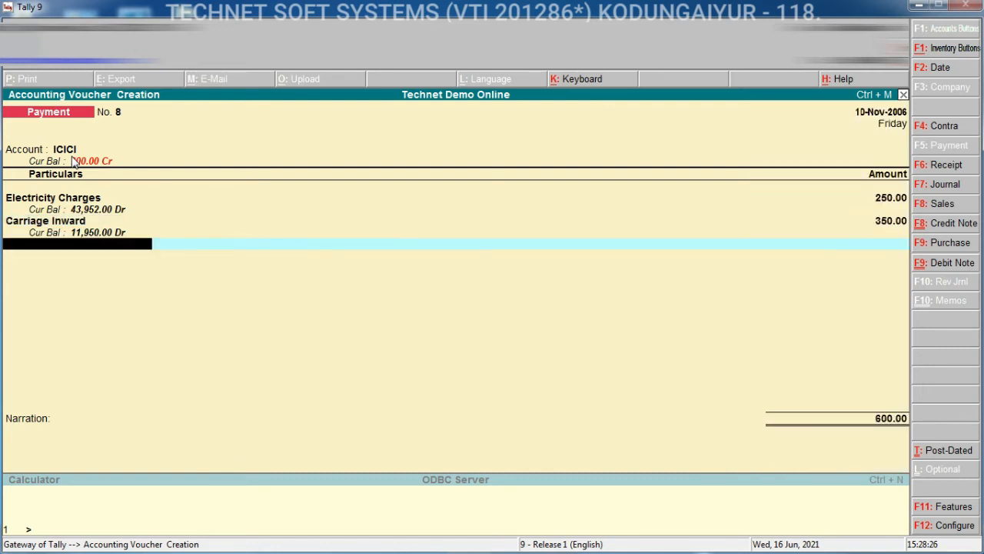
# Add Salaries with an amount of 9400 to the ICICI payment voucher's particulars.
pyautogui.write('S')
pyautogui.press('Up')
pyautogui.press('Up')
pyautogui.press('Up')
pyautogui.press('Up')
pyautogui.press('Up')
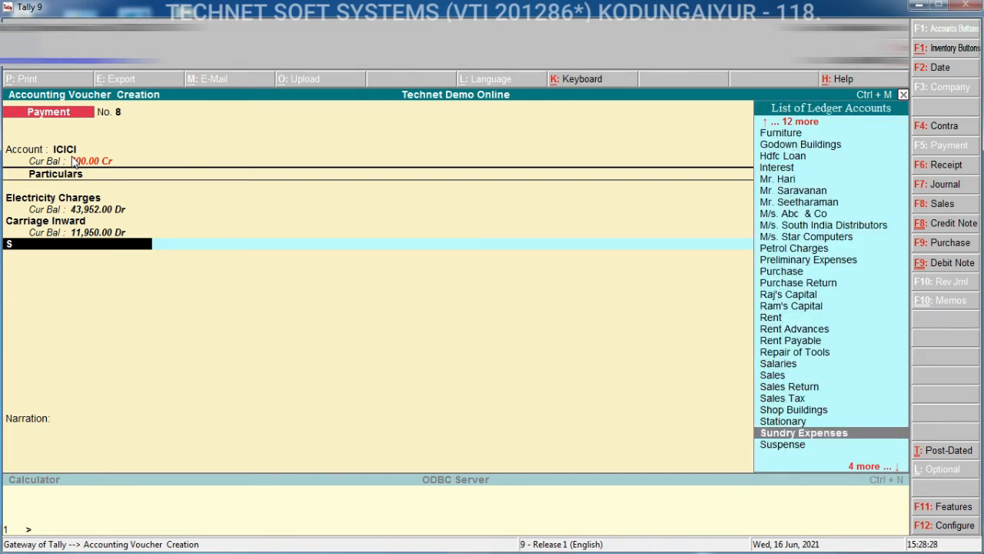
pyautogui.press('Down')
pyautogui.press('Down')
pyautogui.press('Down')
pyautogui.press('Down')
pyautogui.press('Up')
pyautogui.press('Up')
pyautogui.press('Up')
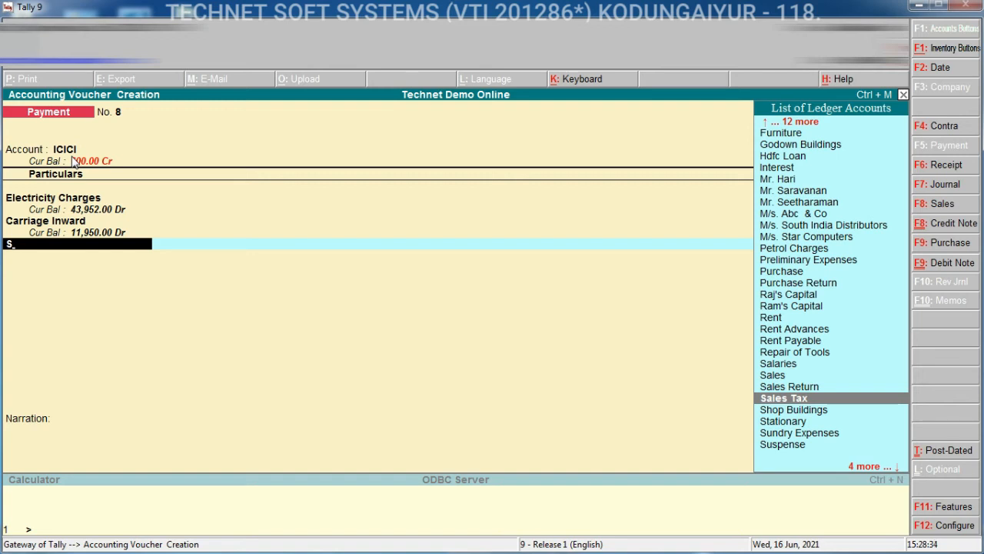
pyautogui.write('A')
pyautogui.press('Up')
pyautogui.press('Up')
pyautogui.press('Up')
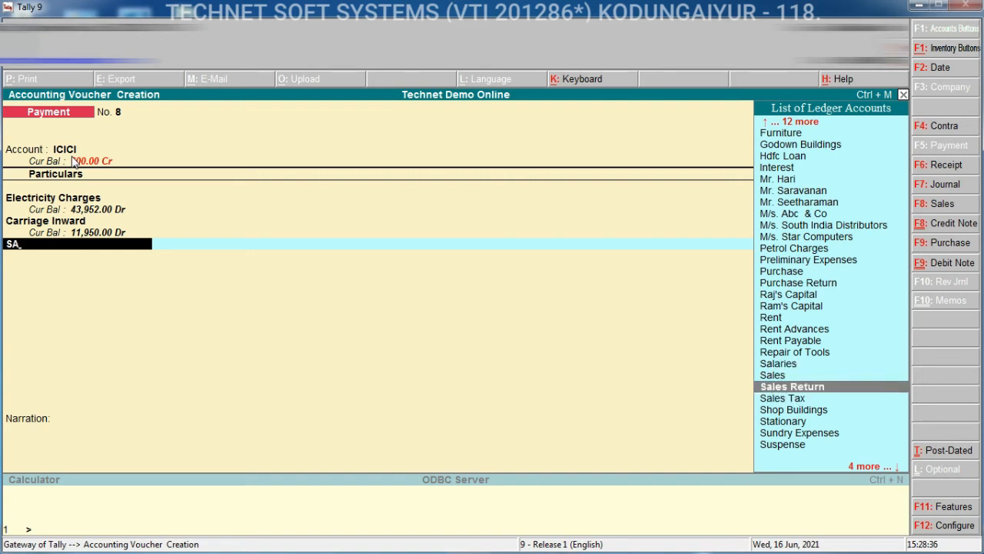
pyautogui.press('Return')
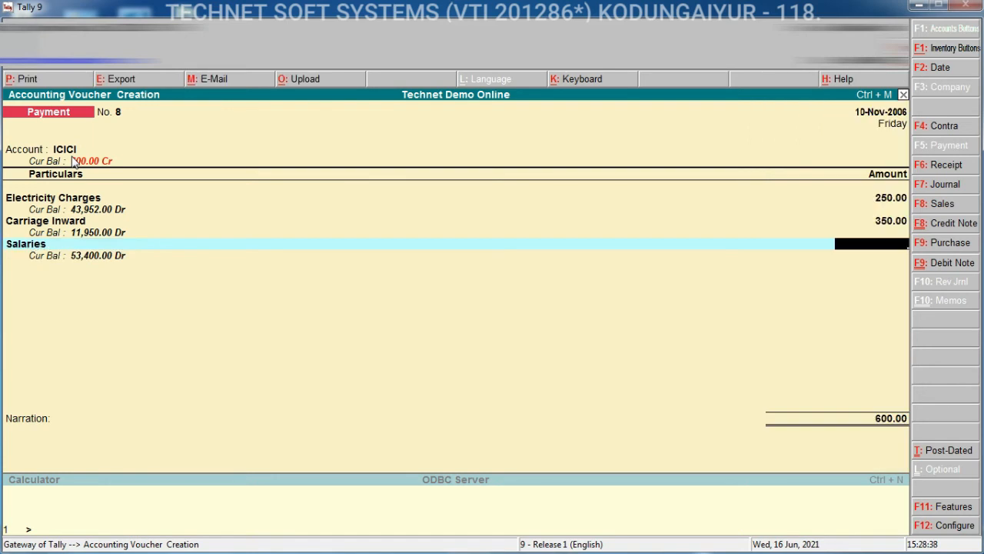
pyautogui.write('9400')
pyautogui.press('Return')
# Add Travelling Expenses with an amount of 1000 to the ICICI payment voucher's particulars.
pyautogui.write('tr')
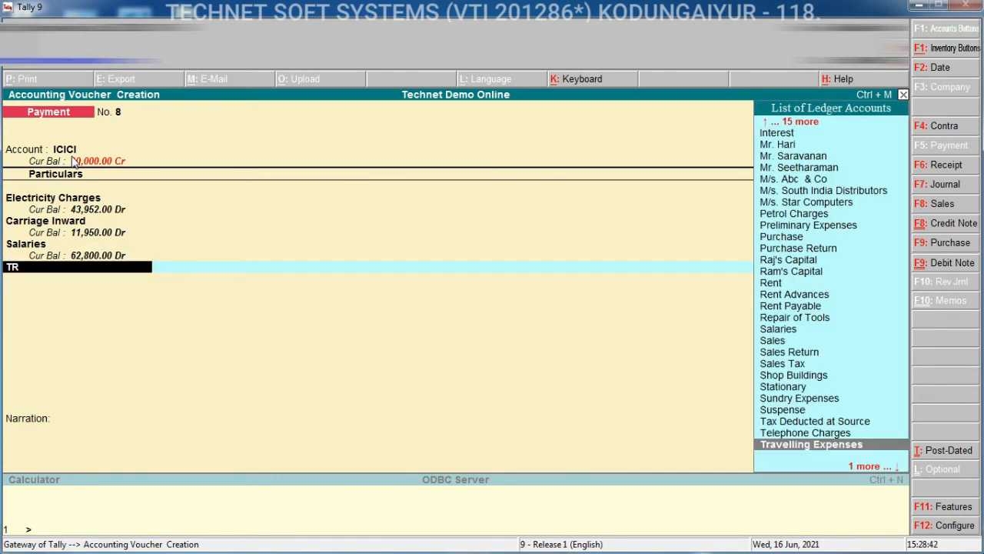
pyautogui.press('Return')
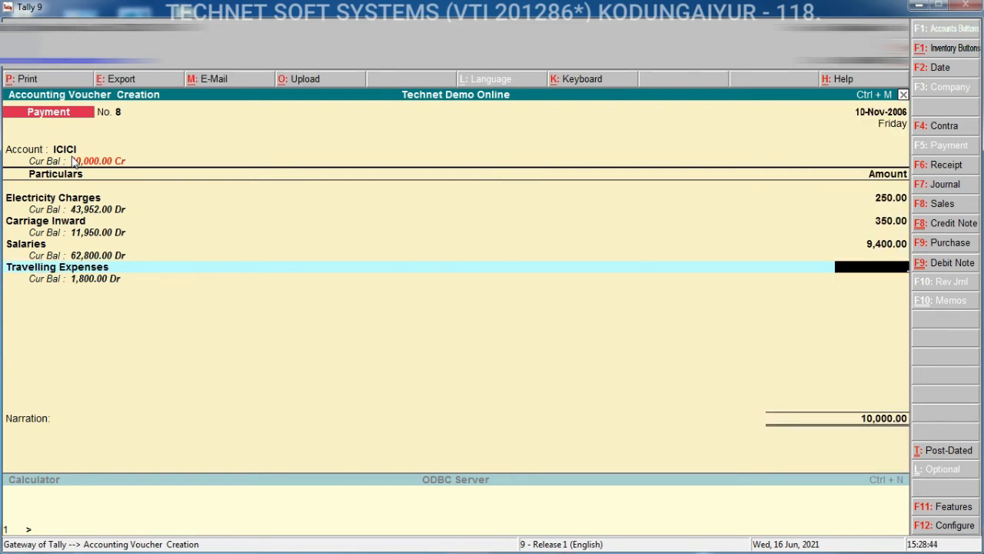
pyautogui.write('1000')
pyautogui.press('Return')
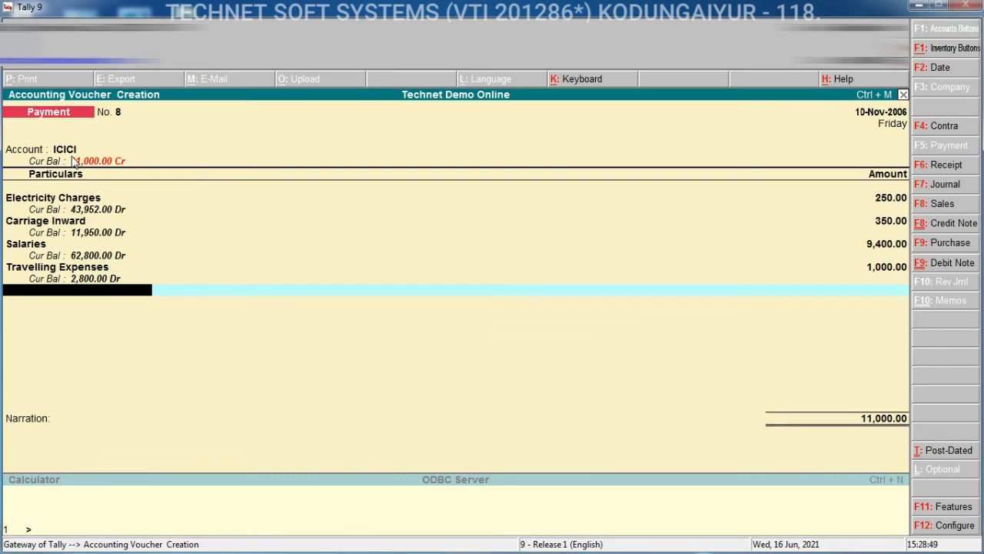
# Add Telephone Charges with an amount of 5219 to the ICICI payment voucher's particulars.
pyautogui.write('TE')
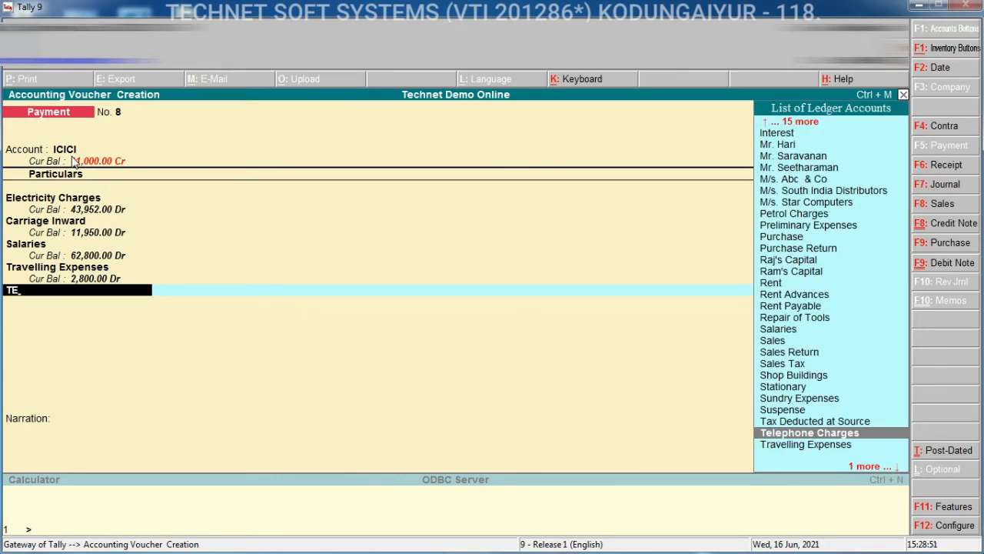
pyautogui.press('Return')
pyautogui.write('521')
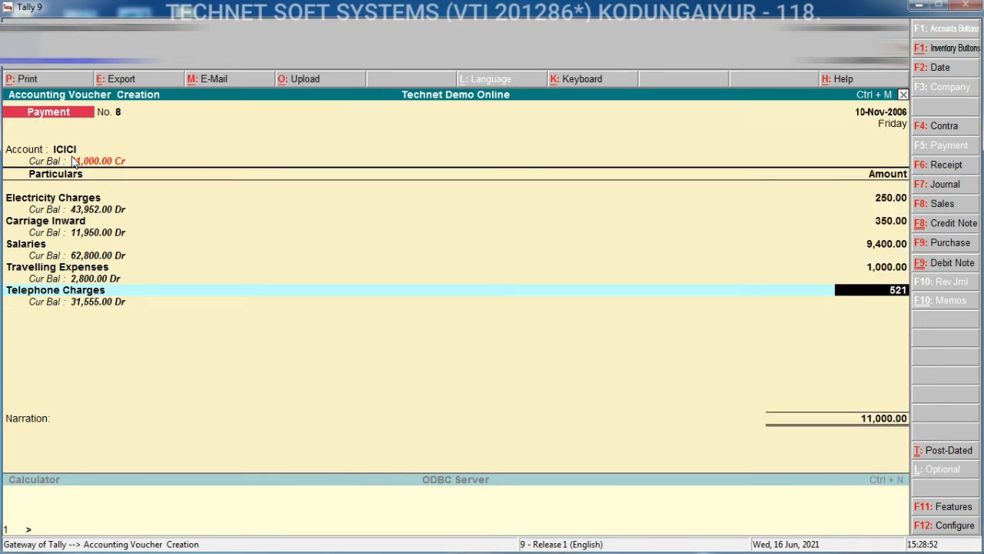
pyautogui.write('9')
pyautogui.press('Return')
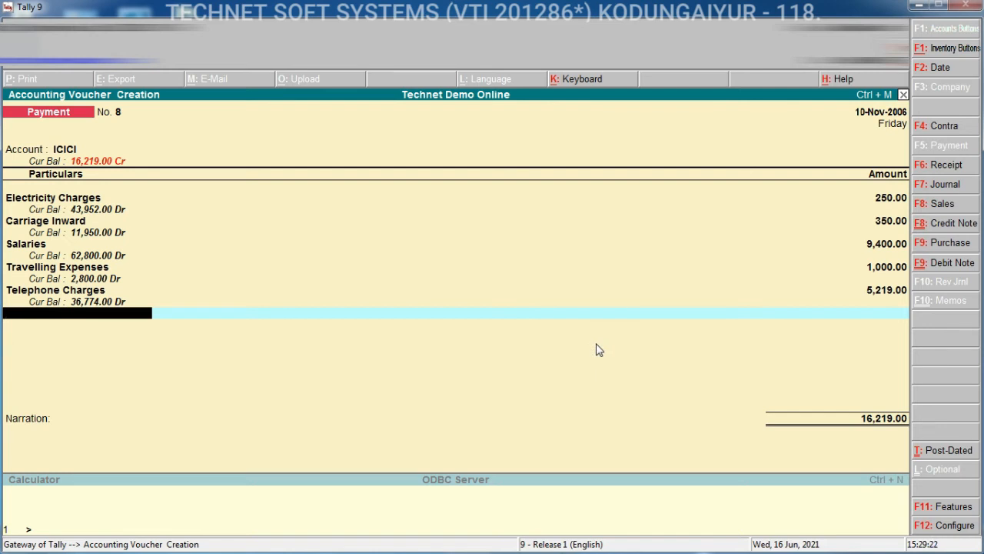
# Save the ICICI payment voucher with the default cheque-number narration left unfilled and return to the Gateway of Tally.
pyautogui.press('Return')
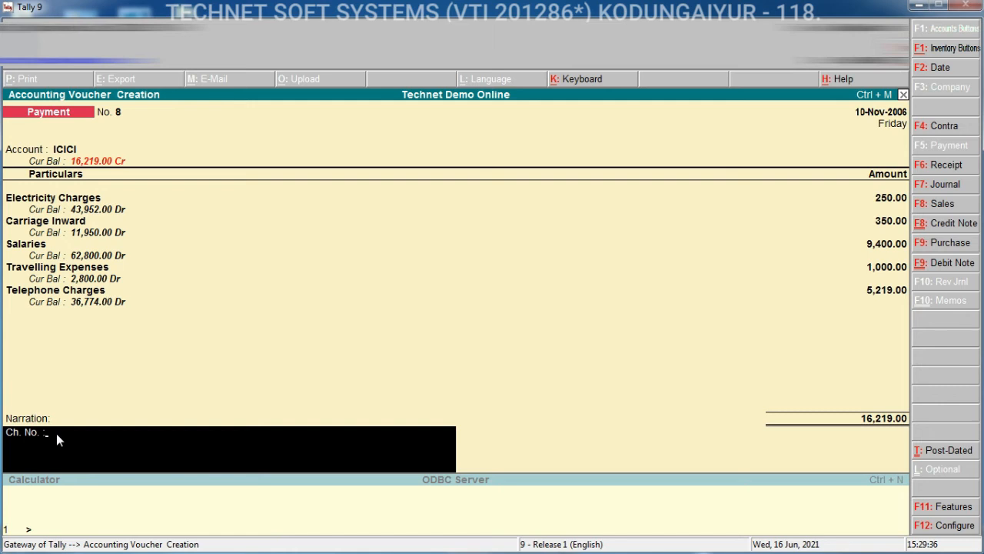
pyautogui.hotkey('ctrl', 'a')
pyautogui.press('Escape')
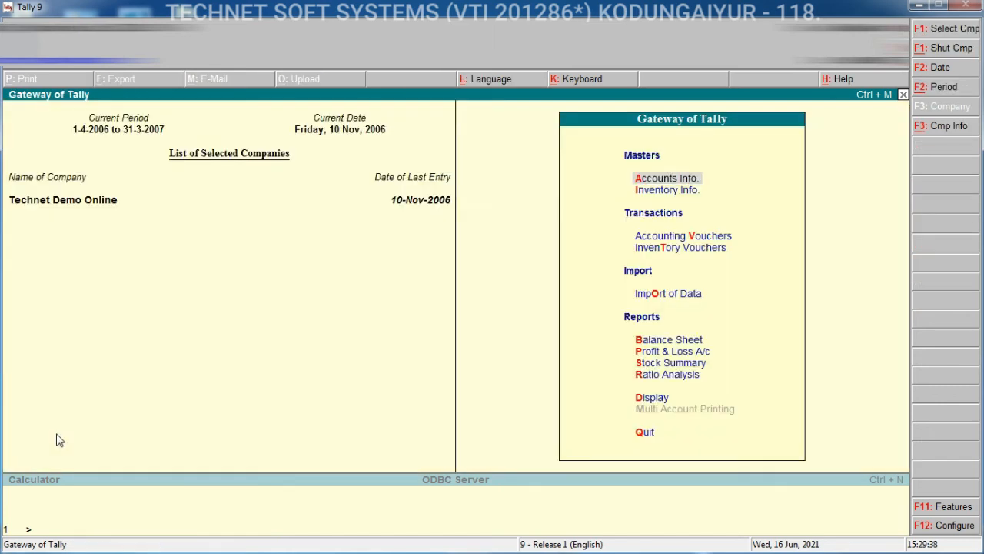
# Display the Day Book in detailed format for the period 1-4-2006 to 31-5-2006.
pyautogui.press('d')
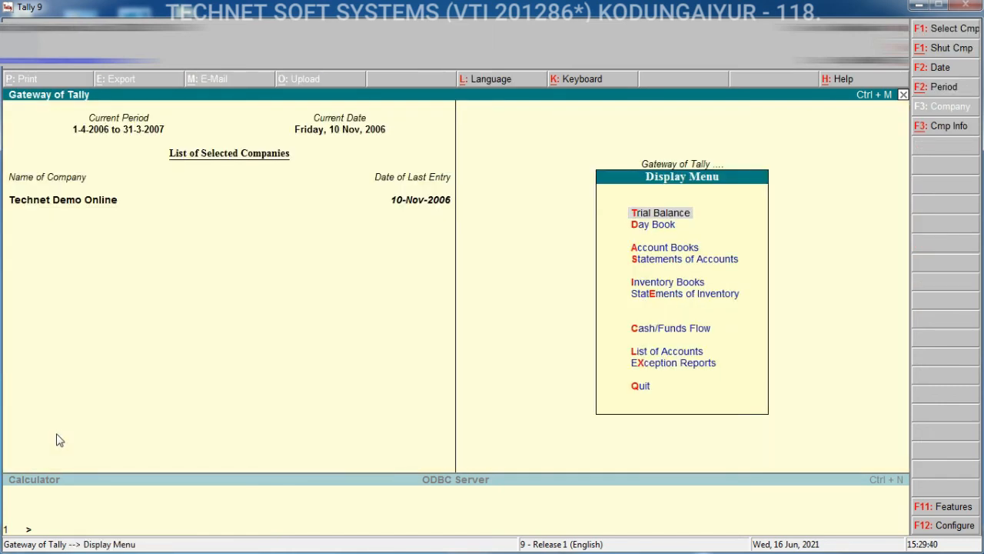
pyautogui.press('a')
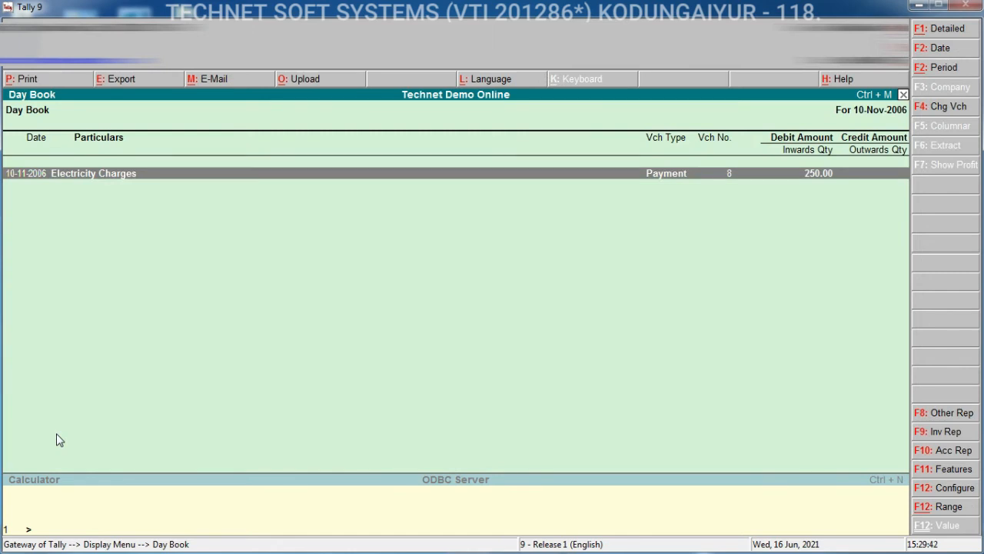
pyautogui.press('F2')
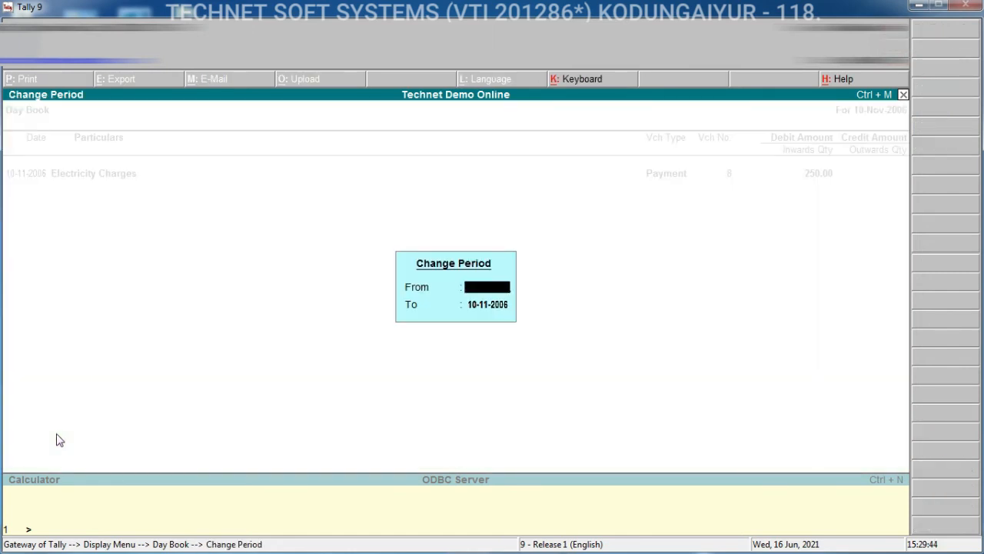
pyautogui.press('Return')
pyautogui.press('BackSpace')
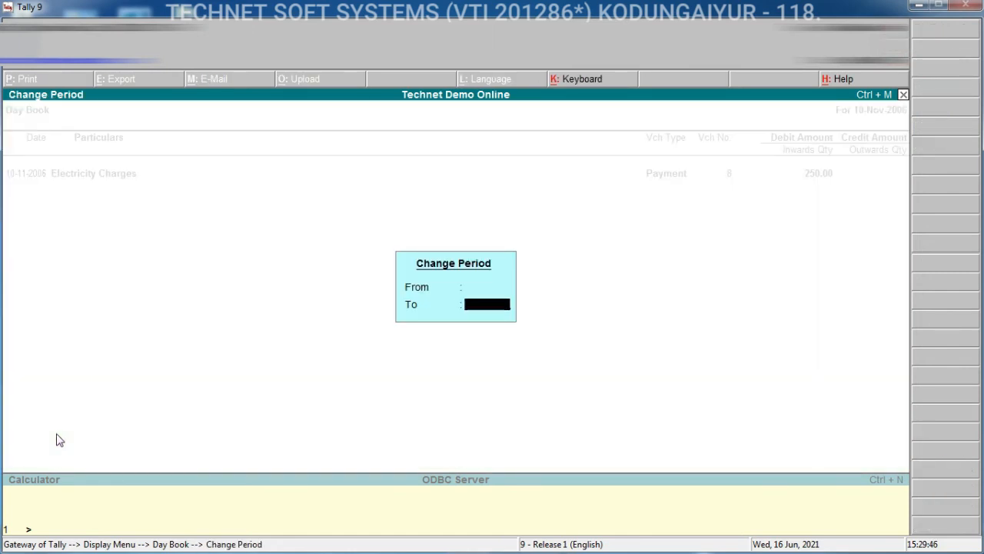
pyautogui.press('BackSpace')
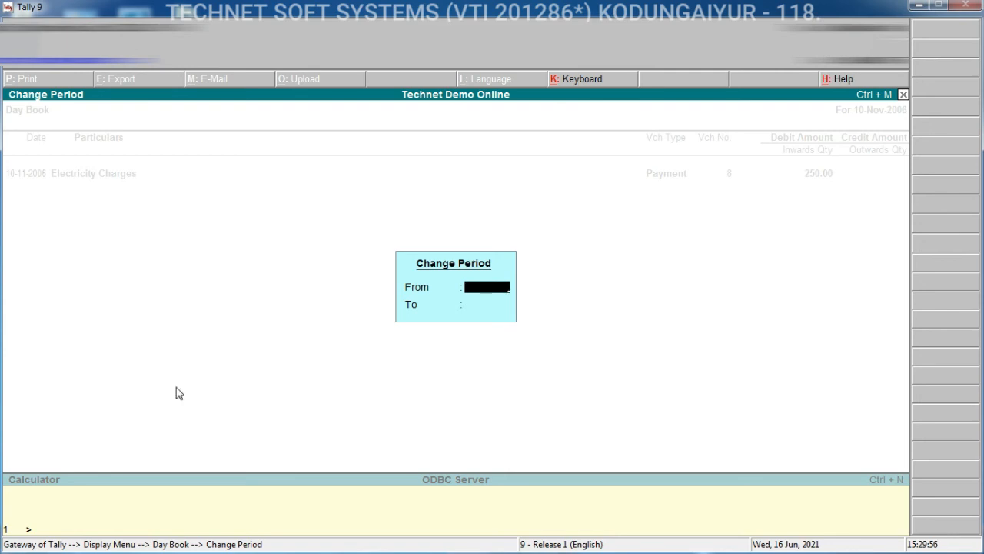
pyautogui.write('01.4')
pyautogui.press('Return')
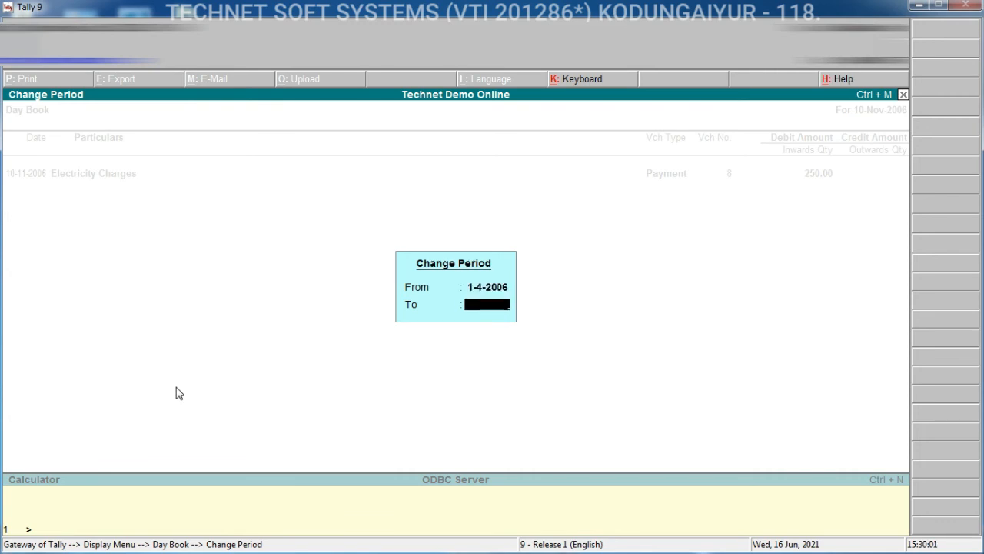
pyautogui.write('1.6')
pyautogui.press('BackSpace')
pyautogui.press('BackSpace')
pyautogui.press('BackSpace')
pyautogui.write('31-5')
pyautogui.press('Return')
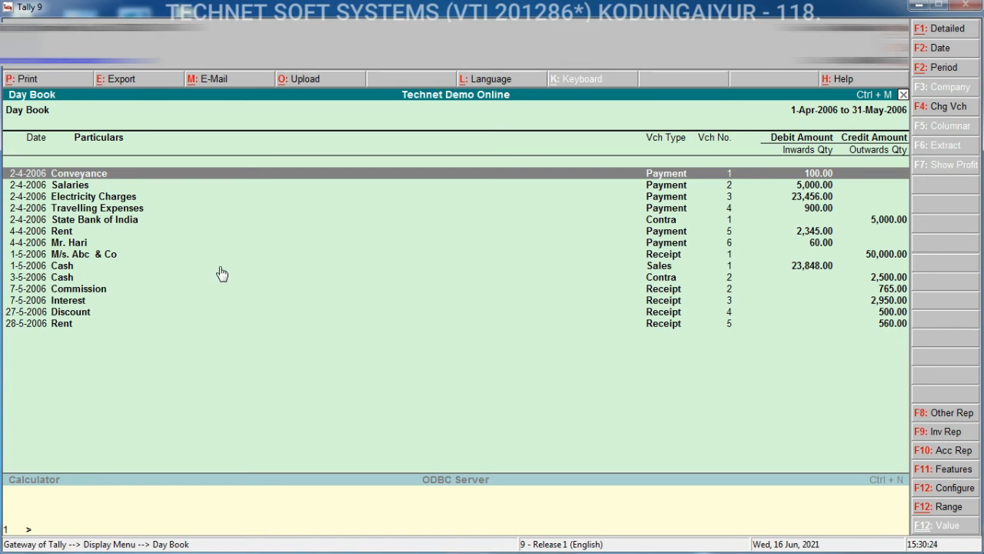
pyautogui.hotkey('alt', 'F1')
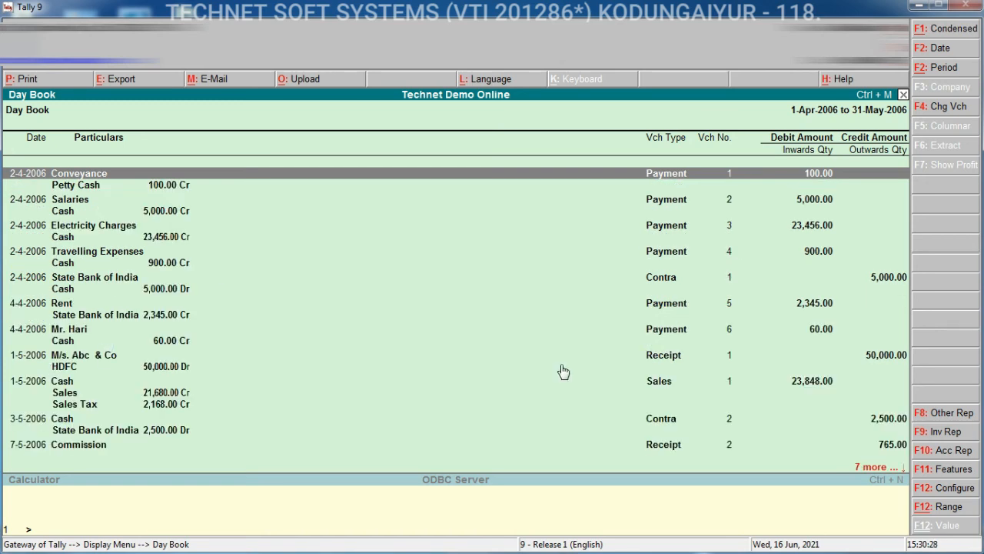
# Examine the April and May 2006 Day Book entries down to the last receipt voucher.
pyautogui.press('Down')
pyautogui.press('Down')
pyautogui.press('Down')
pyautogui.press('Down')
pyautogui.press('Down')
pyautogui.press('Down')
pyautogui.press('Down')
pyautogui.press('Down')
pyautogui.press('Down')
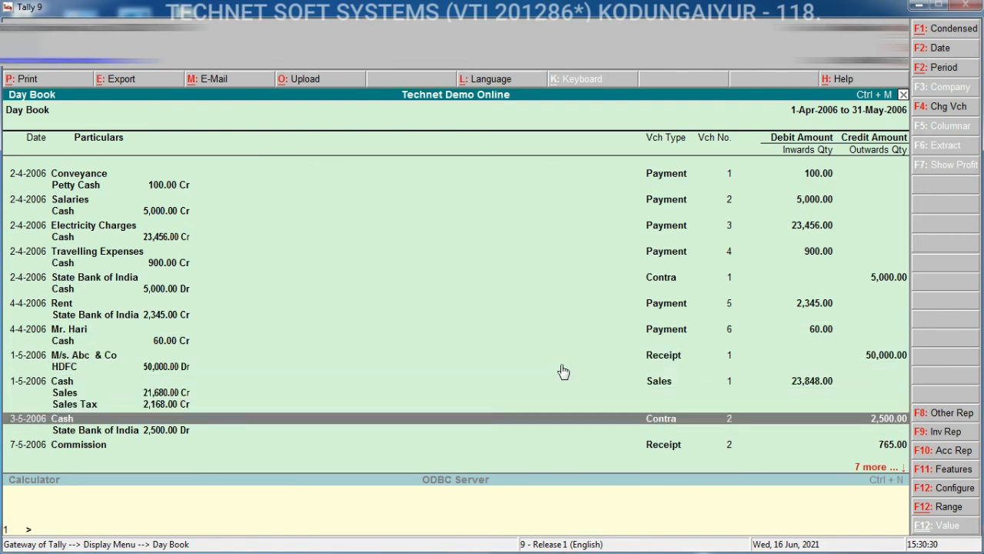
pyautogui.press('Down')
pyautogui.press('Down')
pyautogui.press('Down')
pyautogui.press('Down')
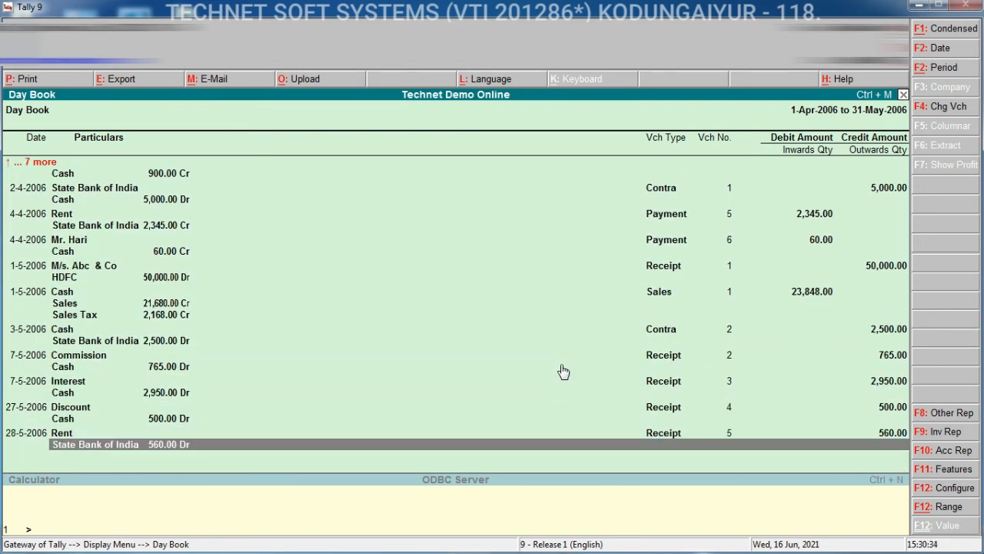
# Show the Day Book for 17-8-2006 to 31-1-2007 and compare its condensed and detailed formats.
pyautogui.press('F2')
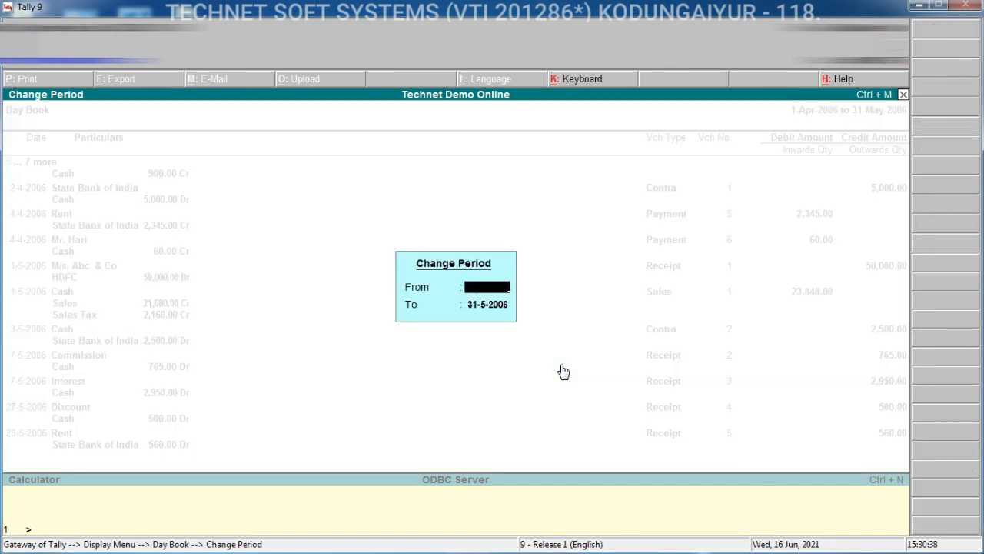
pyautogui.press('Return')
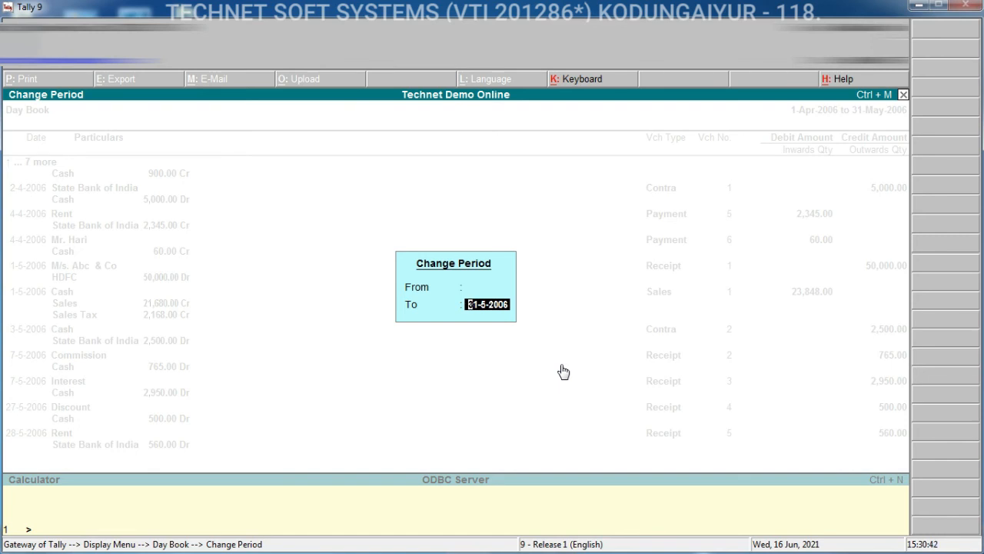
pyautogui.press('BackSpace')
pyautogui.press('BackSpace')
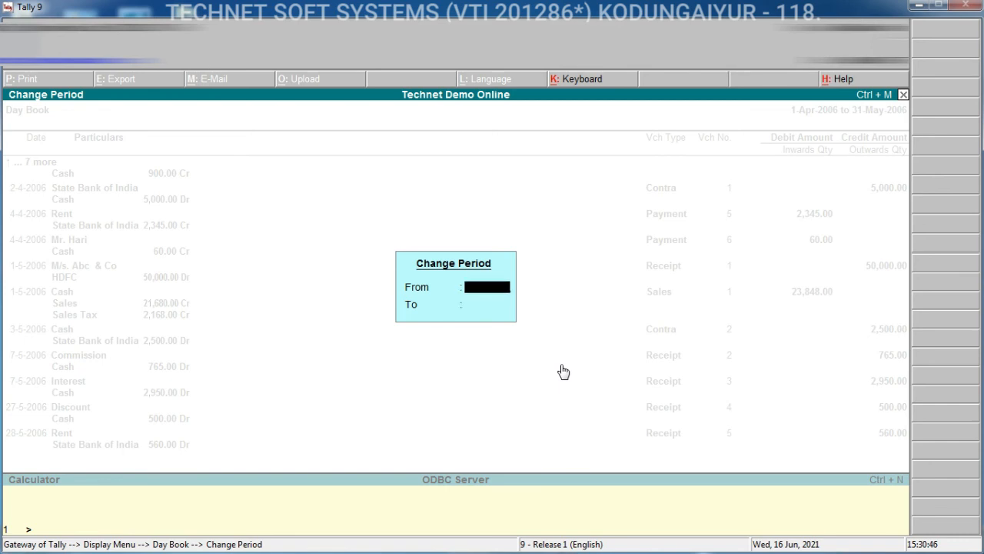
pyautogui.write('1.4')
pyautogui.press('BackSpace')
pyautogui.press('BackSpace')
pyautogui.press('BackSpace')
pyautogui.write('1.7')
pyautogui.press('Return')
pyautogui.press('BackSpace')
pyautogui.write('17.')
pyautogui.write('8')
pyautogui.press('Return')
pyautogui.write('31.2')
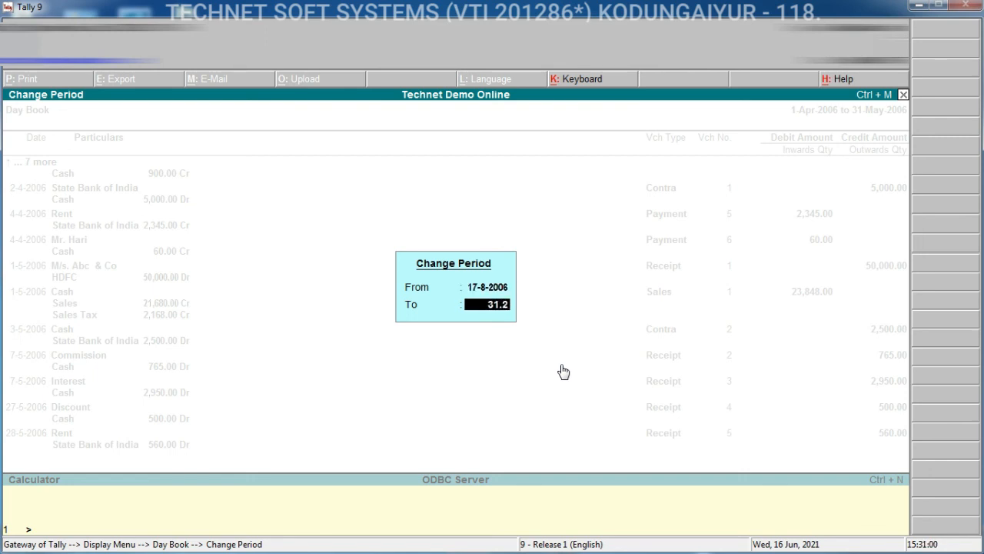
pyautogui.press('BackSpace')
pyautogui.write('1')
pyautogui.press('Return')
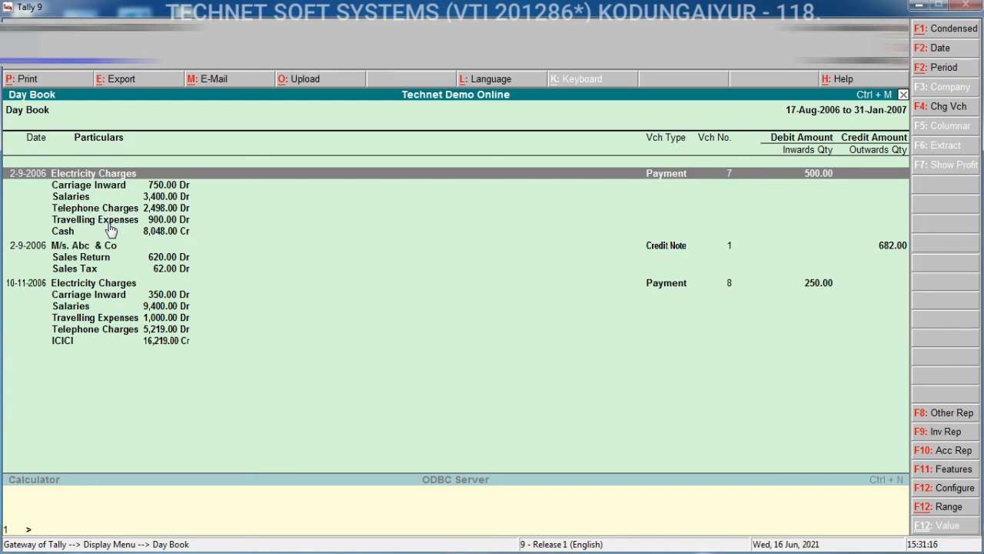
pyautogui.hotkey('alt', 'F1')
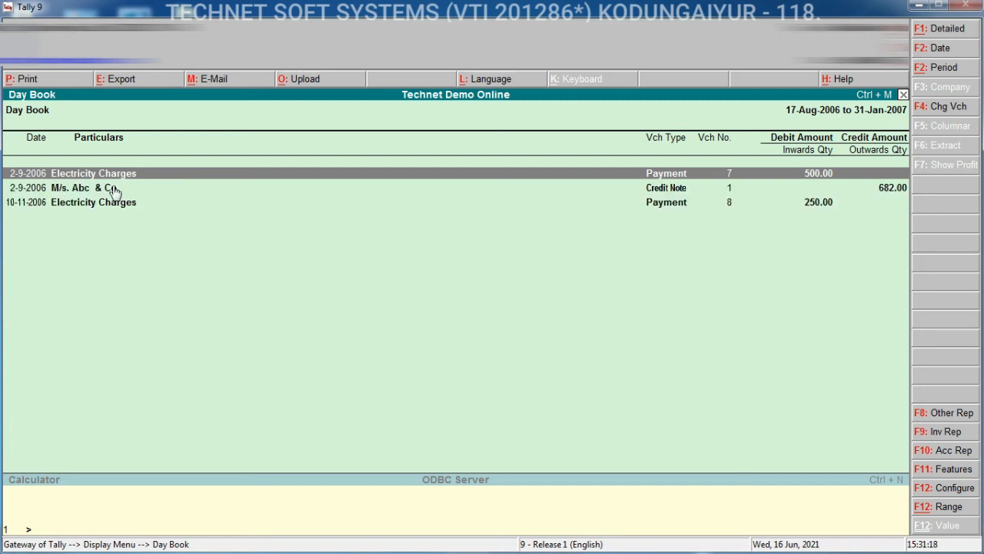
pyautogui.hotkey('alt', 'F1')
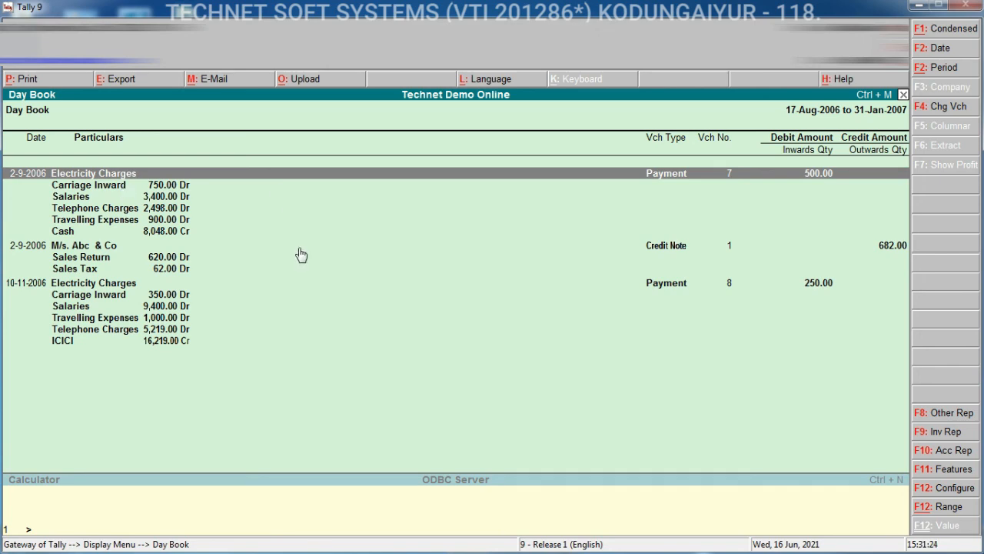
# Reset the Day Book period by leaving both dates blank and show the entries in detailed format.
pyautogui.hotkey('alt', 'F2')
pyautogui.press('space')
pyautogui.press('Return')
pyautogui.press('space')
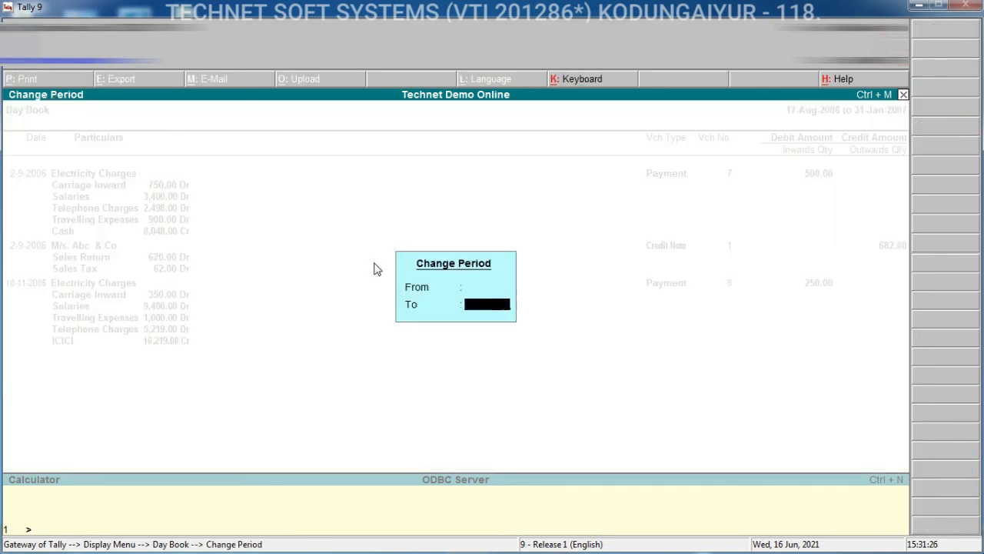
pyautogui.press('Return')
pyautogui.hotkey('alt', 'F1')
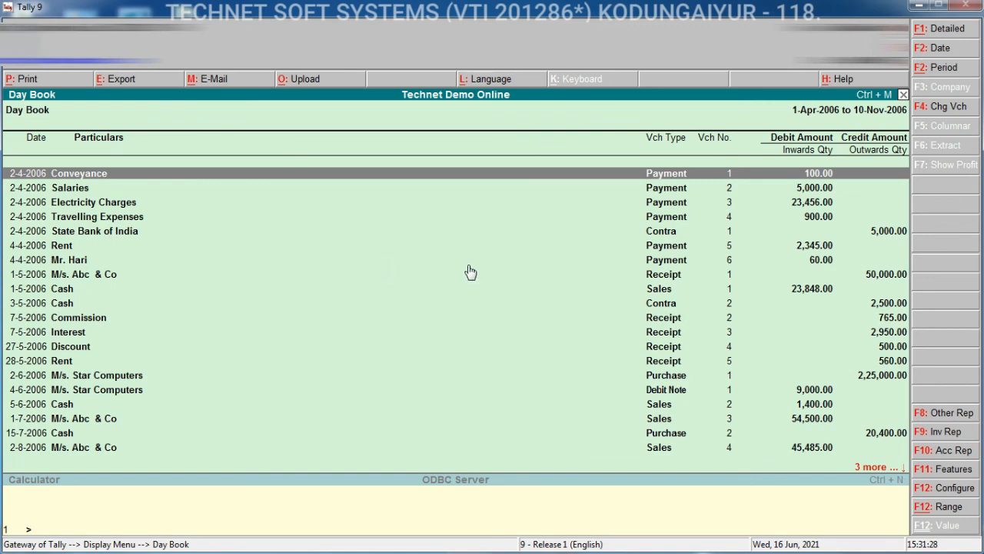
pyautogui.hotkey('alt', 'F1')
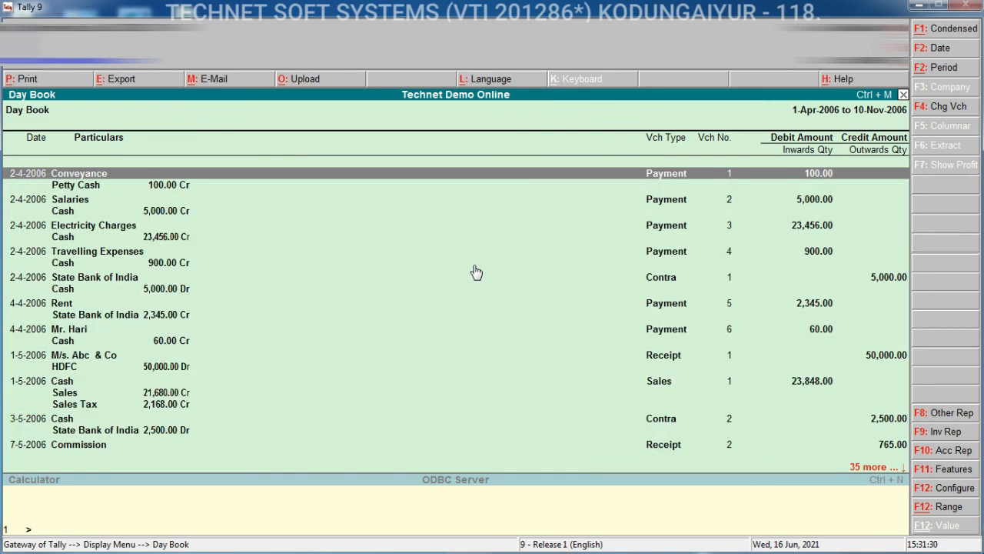
# Review all detailed Day Book entries down to the ICICI line of the 10-11-2006 payment voucher.
pyautogui.press('Down')
pyautogui.press('Down')
pyautogui.press('Down')
pyautogui.press('Down')
pyautogui.press('Down')
pyautogui.press('Down')
pyautogui.press('Down')
pyautogui.press('Down')
pyautogui.press('Down')
pyautogui.press('Down')
pyautogui.press('Down')
pyautogui.press('Down')
pyautogui.press('Down')
pyautogui.press('Down')
pyautogui.press('Down')
pyautogui.press('Down')
pyautogui.press('Down')
pyautogui.press('Down')
pyautogui.press('Down')
pyautogui.press('Down')
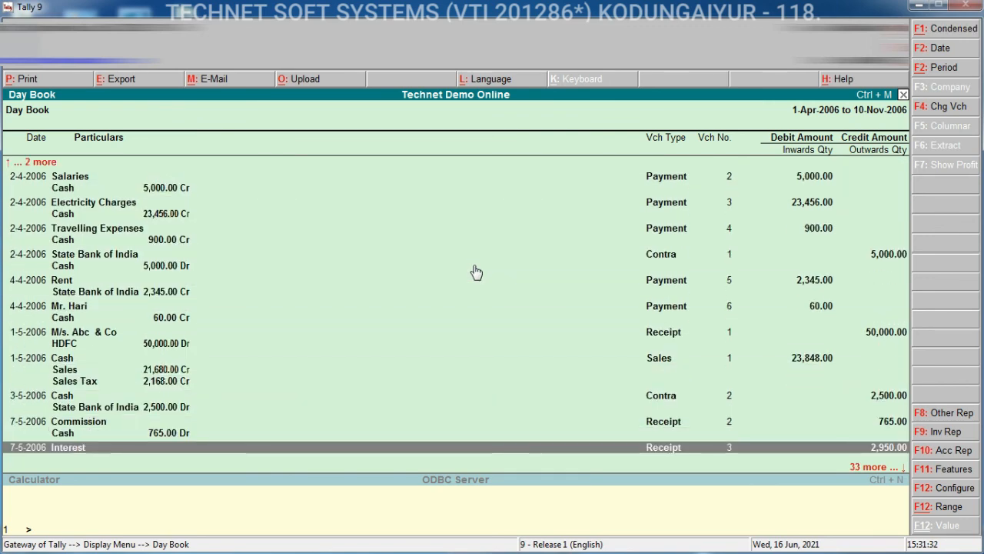
pyautogui.press('Down')
pyautogui.press('Down')
pyautogui.press('Down')
pyautogui.press('Down')
pyautogui.press('Down')
pyautogui.press('Down')
pyautogui.press('Down')
pyautogui.press('Down')
pyautogui.press('Down')
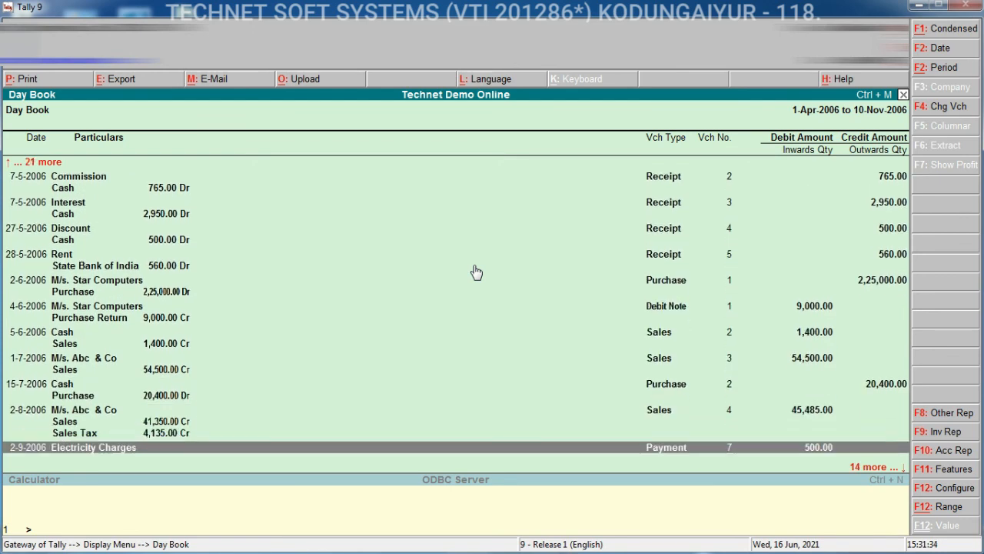
pyautogui.press('Down')
pyautogui.press('Down')
pyautogui.press('Down')
pyautogui.press('Down')
pyautogui.press('Down')
pyautogui.press('Down')
pyautogui.press('Down')
pyautogui.press('Down')
pyautogui.press('Down')
pyautogui.press('Down')
pyautogui.press('Down')
pyautogui.press('Down')
pyautogui.press('Down')
pyautogui.press('Down')
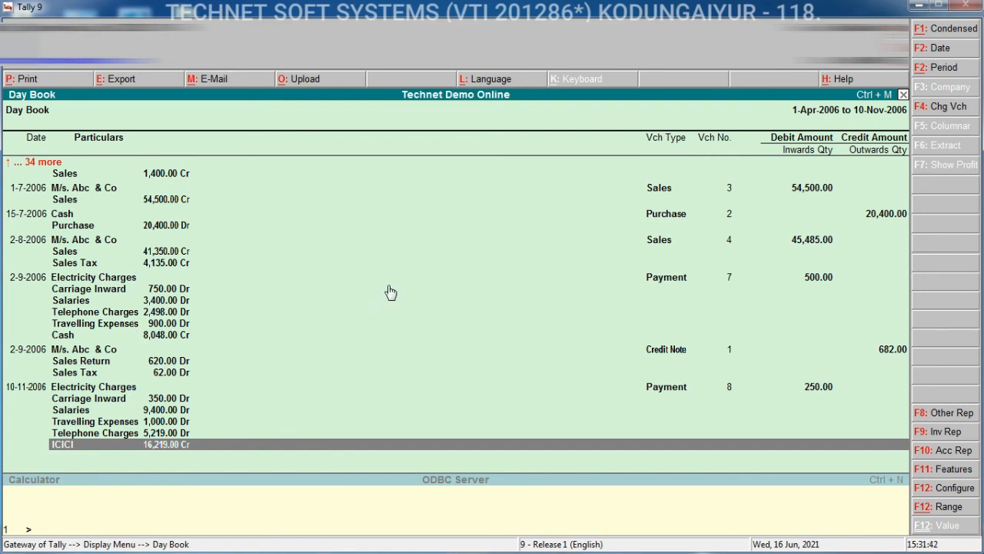
# Restrict the Day Book to the Payment voucher type.
pyautogui.press('F4')
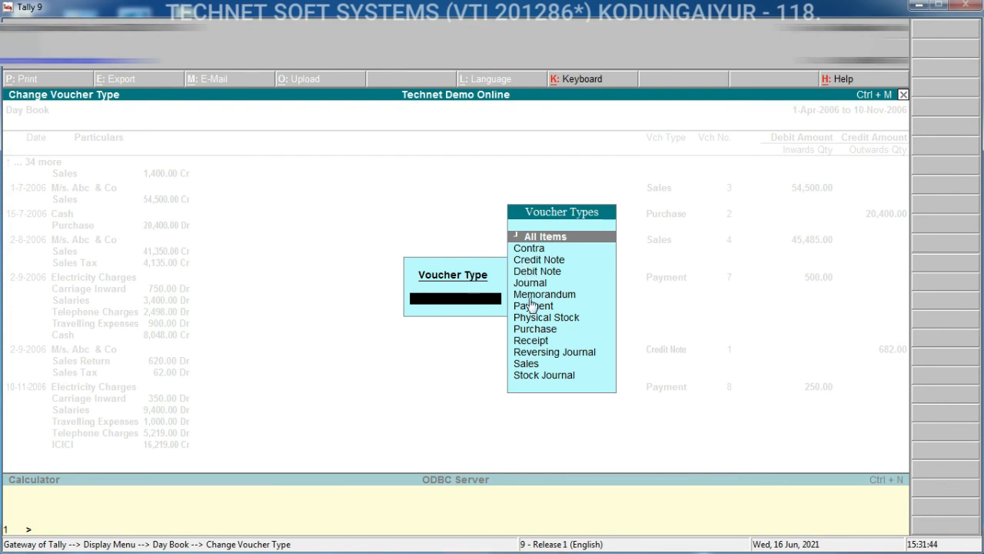
pyautogui.click(533, 306)
pyautogui.click(532, 306)
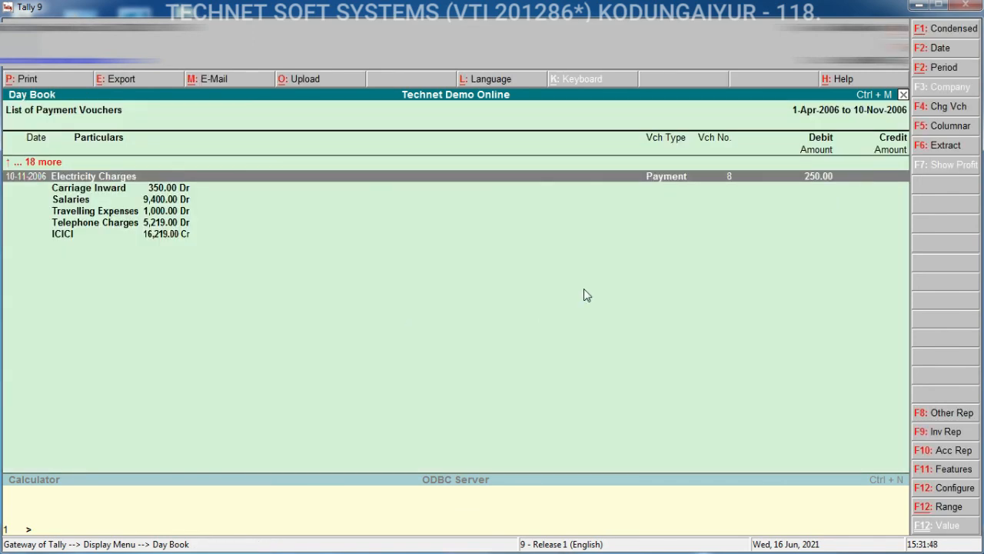
# Examine the list of payment vouchers from the 10-11-2006 entry back up to the 2-4-2006 Salaries entry.
pyautogui.press('Up')
pyautogui.press('Up')
pyautogui.press('Up')
pyautogui.press('Up')
pyautogui.press('Up')
pyautogui.press('Up')
pyautogui.press('Up')
pyautogui.press('Up')
pyautogui.press('Up')
pyautogui.press('Up')
pyautogui.press('Up')
pyautogui.press('Up')
pyautogui.press('Up')
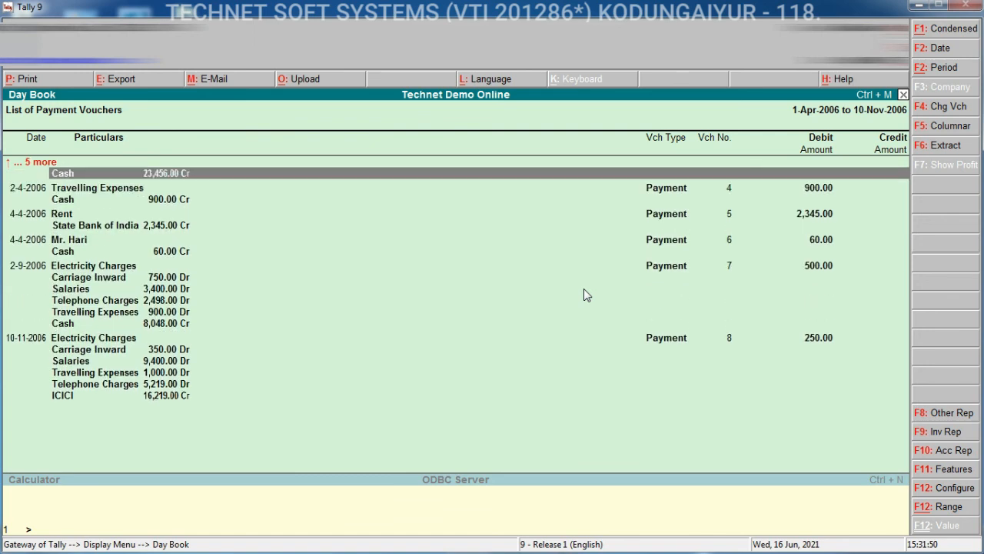
pyautogui.press('Up')
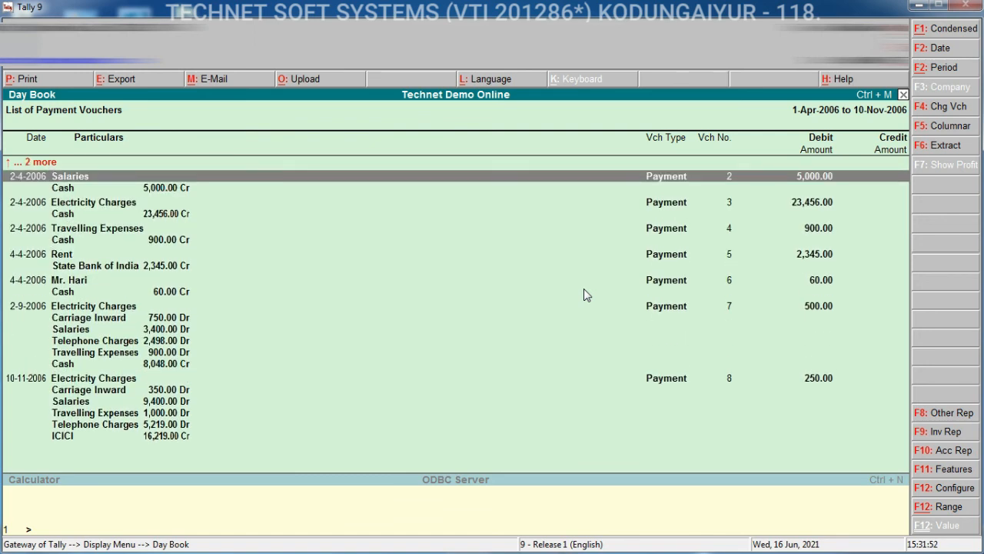
pyautogui.press('F4')
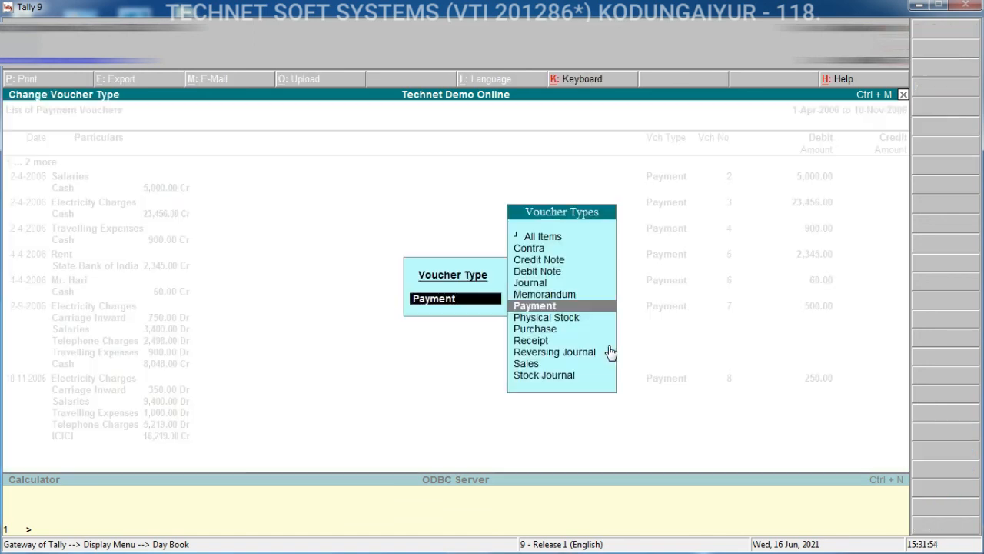
pyautogui.press('Return')
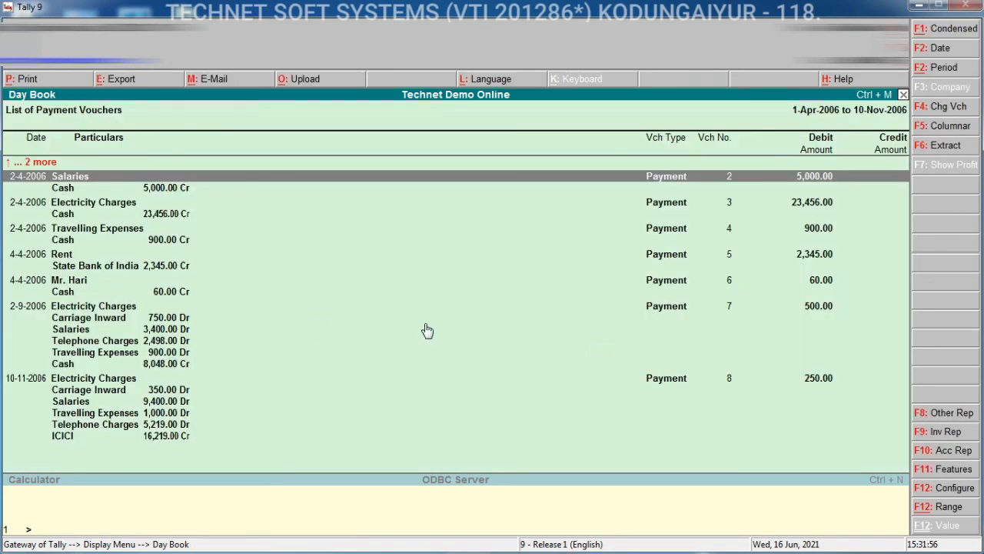
pyautogui.hotkey('alt', 'F2')
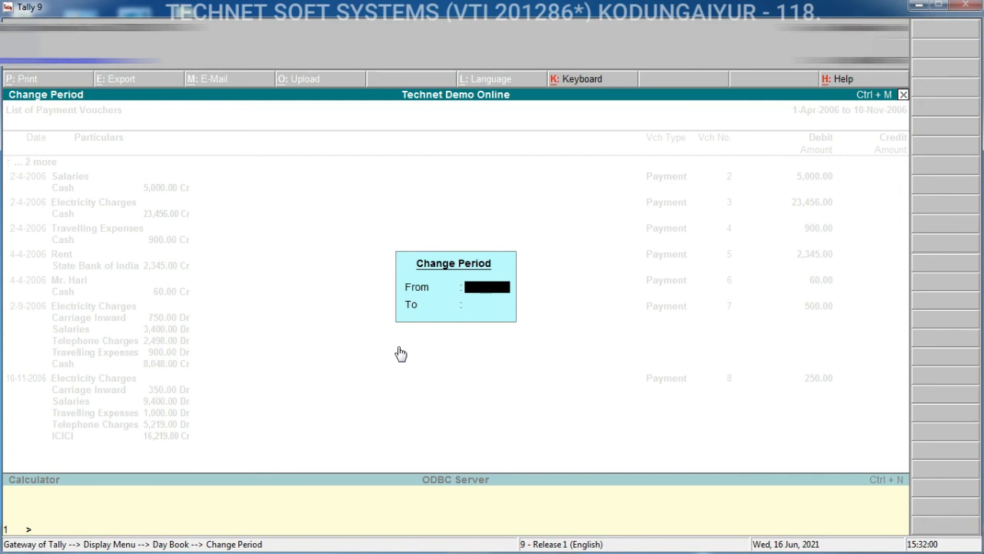
pyautogui.press('Escape')
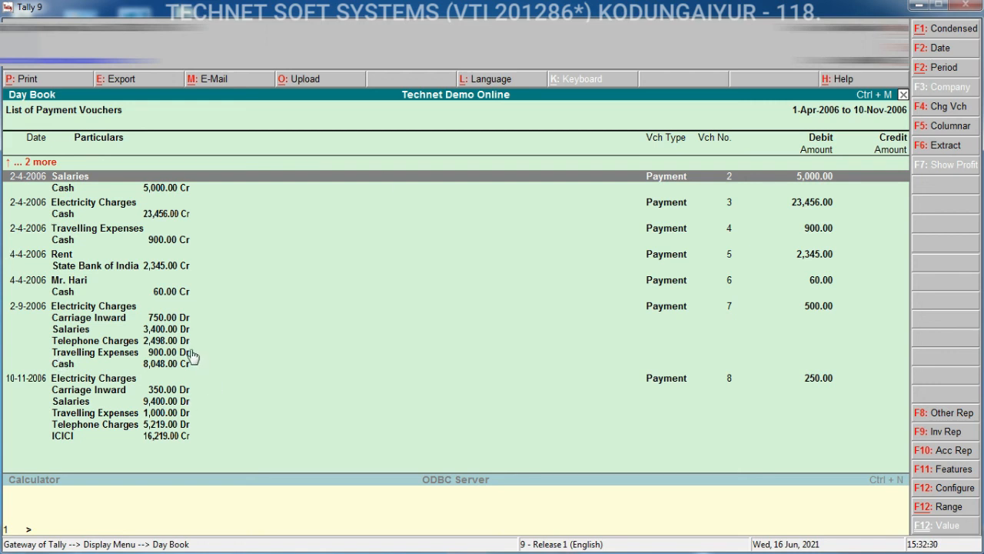
pyautogui.click(159, 288)
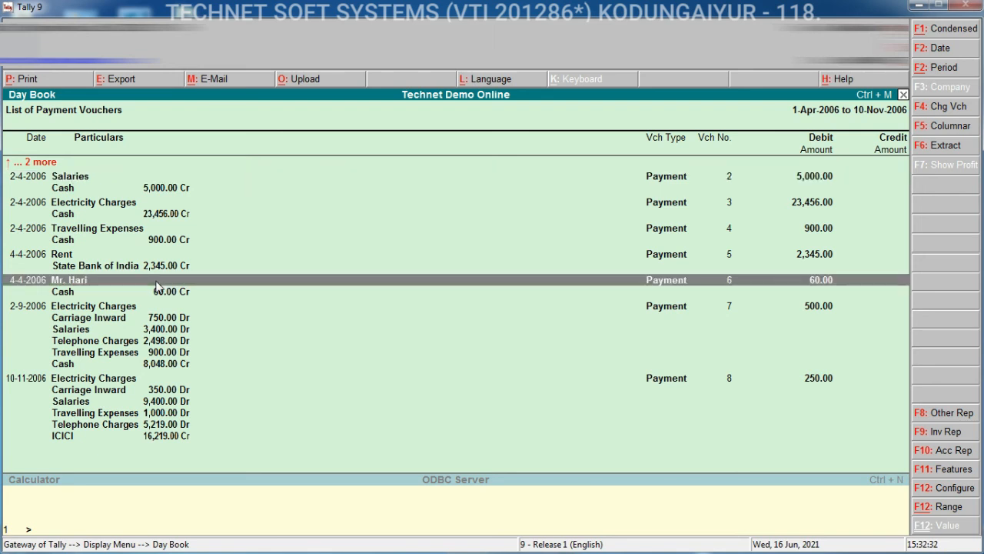